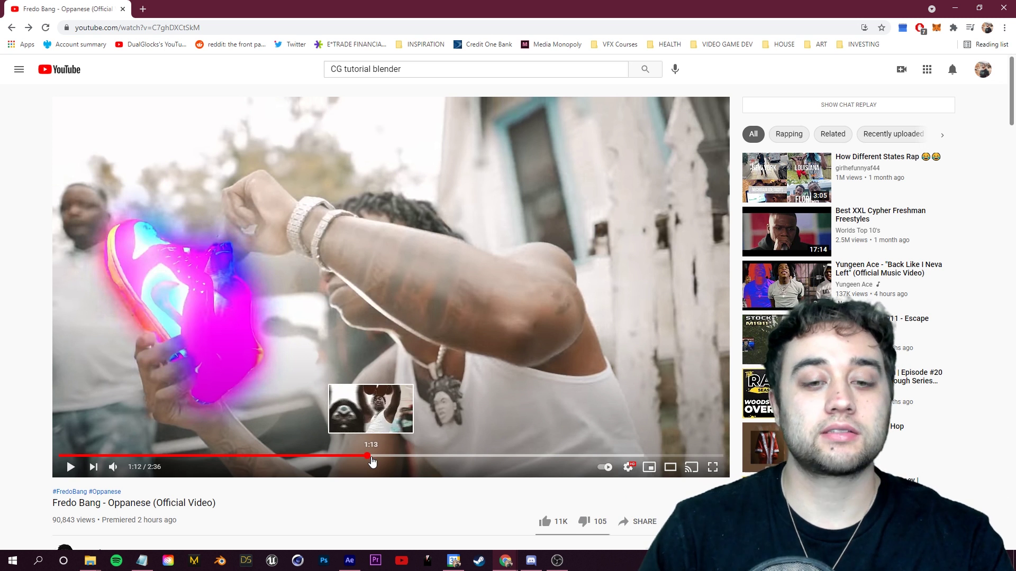
- Replay the music video muted from 1:12 for the glowing shoe, then go to Pexels' drinking results
click(71, 467)
click(113, 467)
click(364, 458)
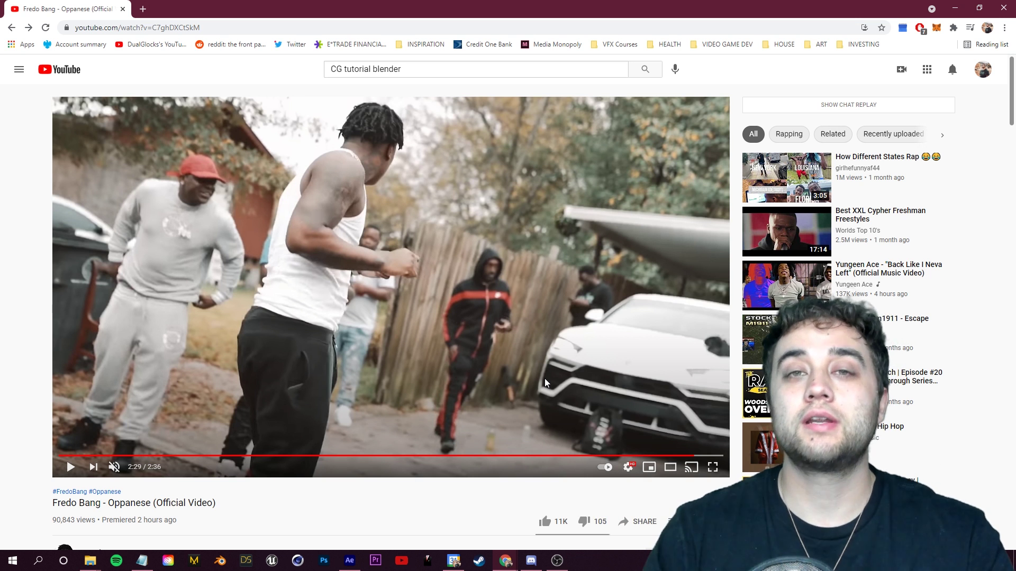
click(350, 560)
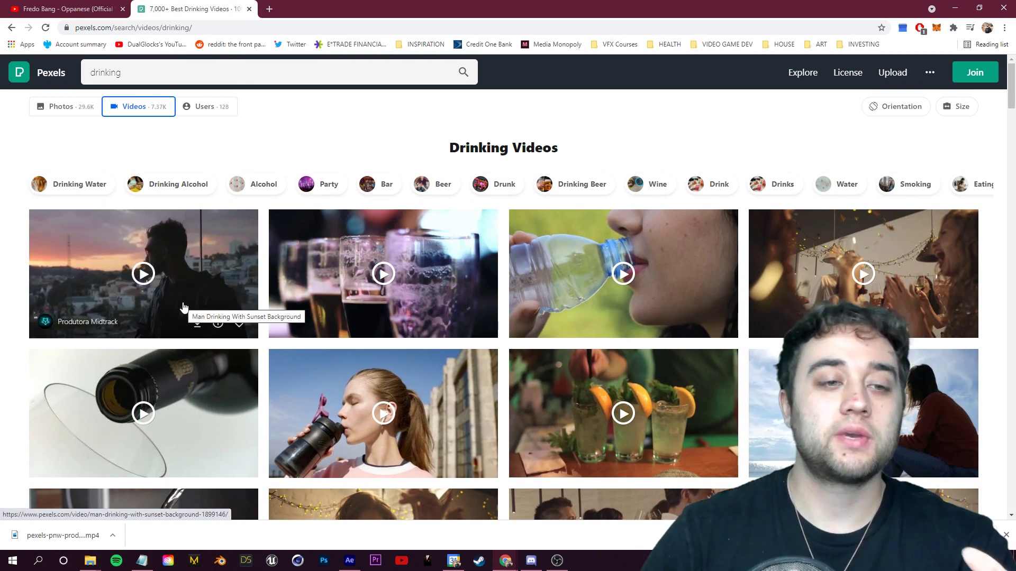
- Download the Pexels stock clip of a man drinking from a bottle
click(198, 322)
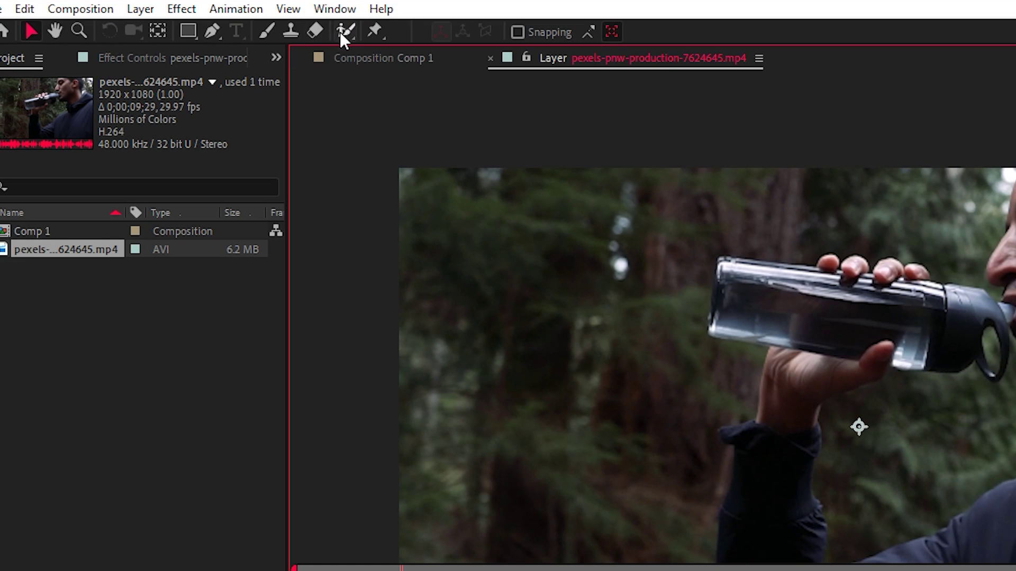
- Roto Brush the water bottle, subtract the area below it, and raise the matte's Feather
click(342, 32)
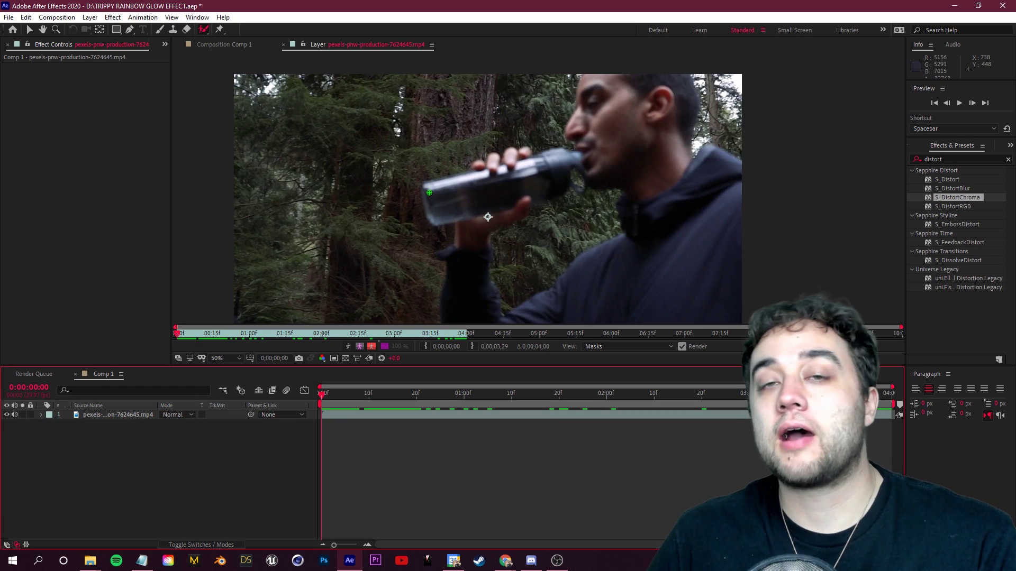
scroll(488, 202, down, 2)
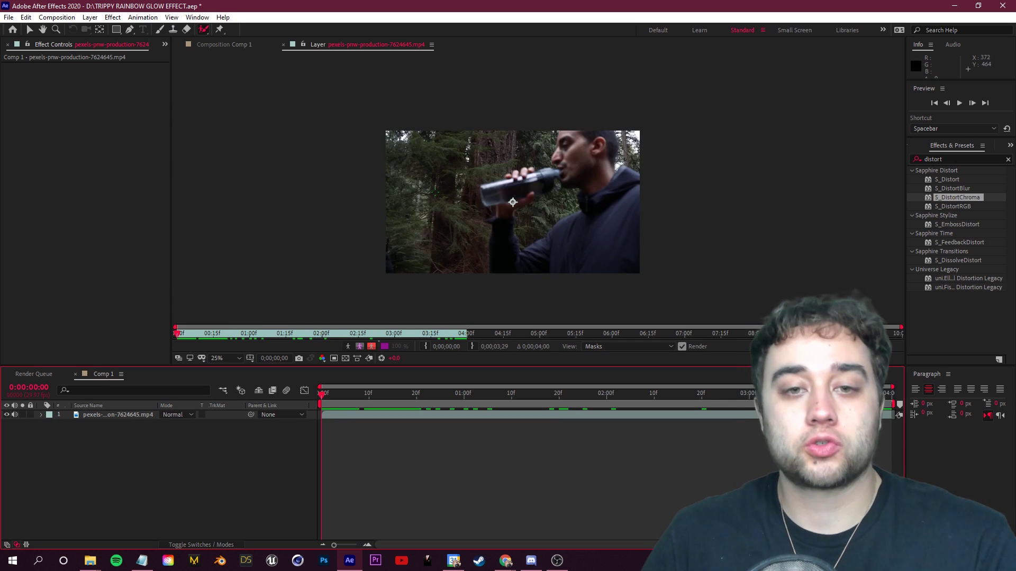
scroll(488, 202, up, 2)
mouse_move(421, 181)
mouse_down()
mouse_move(452, 223)
mouse_move(484, 217)
mouse_move(563, 190)
mouse_move(570, 159)
mouse_move(553, 150)
mouse_move(476, 160)
mouse_move(420, 196)
mouse_up()
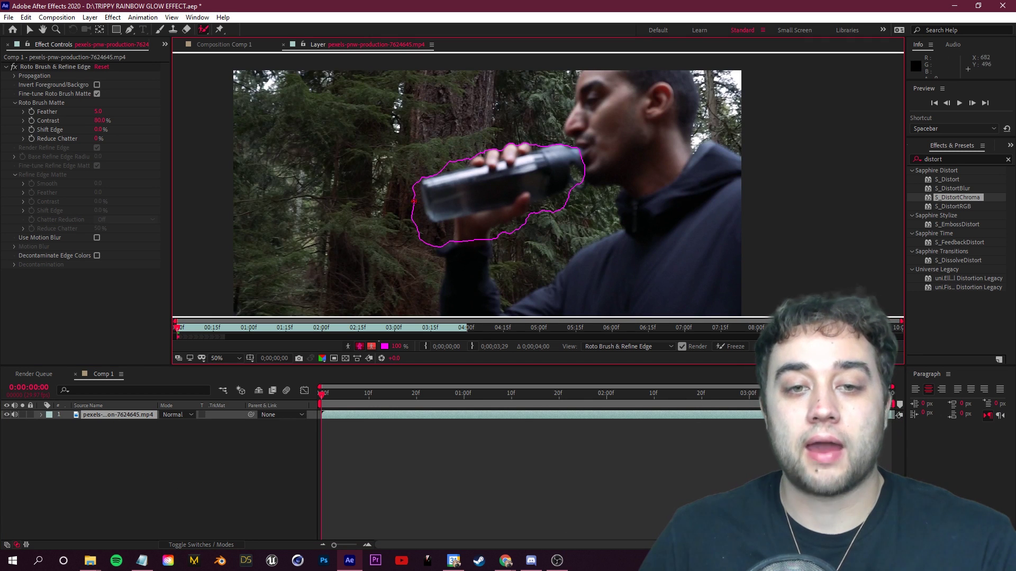
mouse_move(520, 218)
mouse_down()
mouse_move(570, 206)
mouse_move(509, 248)
mouse_move(372, 279)
mouse_move(459, 246)
mouse_move(570, 237)
mouse_up()
key(period)
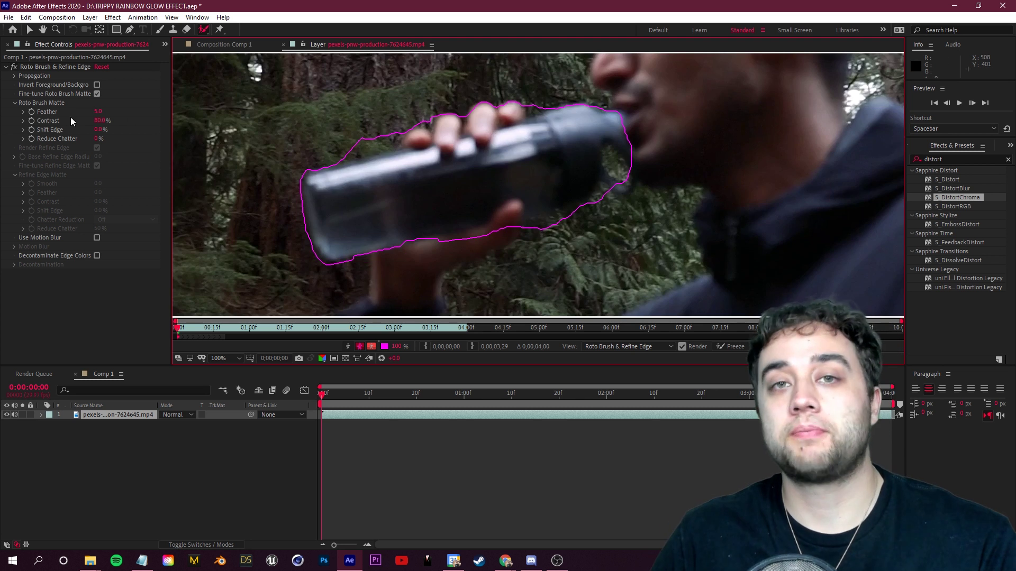
drag(101, 114, 141, 119)
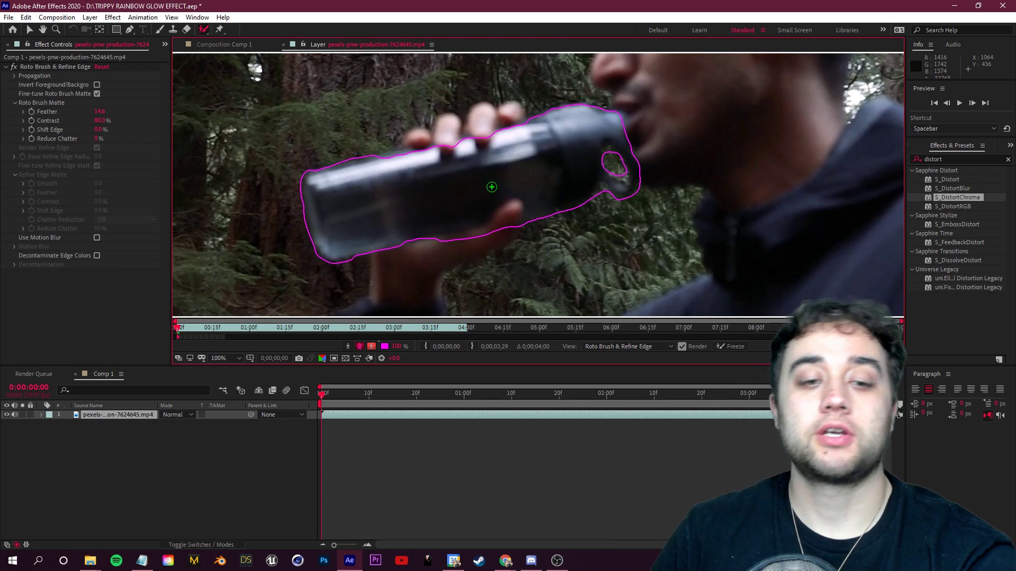
key(Page_Down)
key(Page_Down)
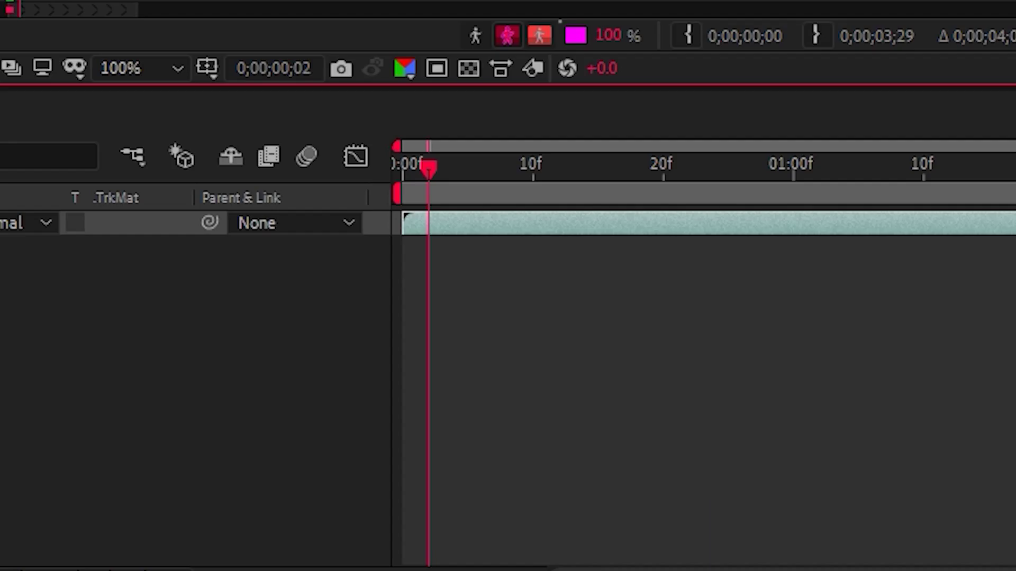
- Step through the early frames and paint the bottle's upper edge back into the matte
key(Page_Up)
key(Page_Up)
key(Page_Down)
key(Page_Up)
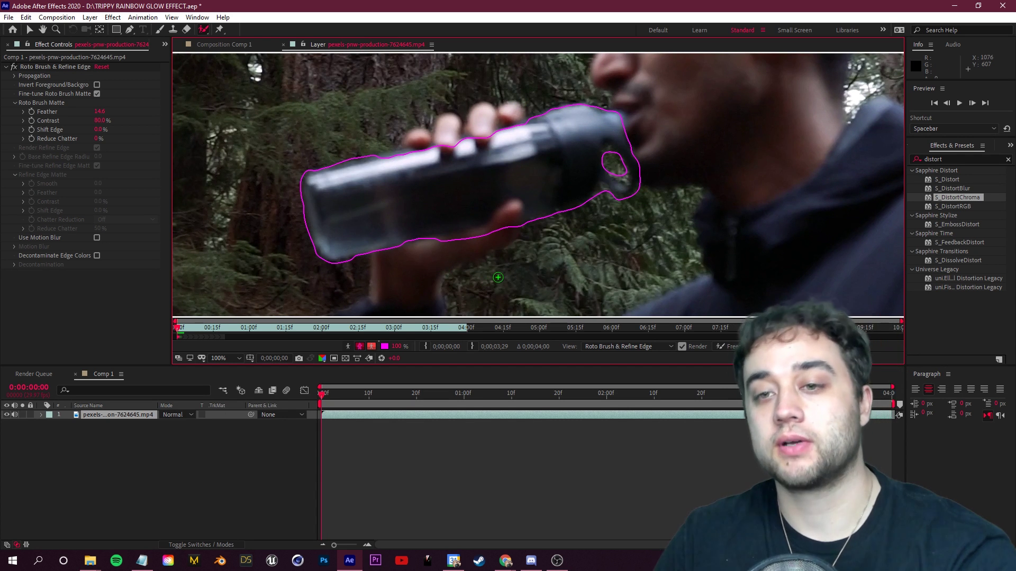
key(Page_Down)
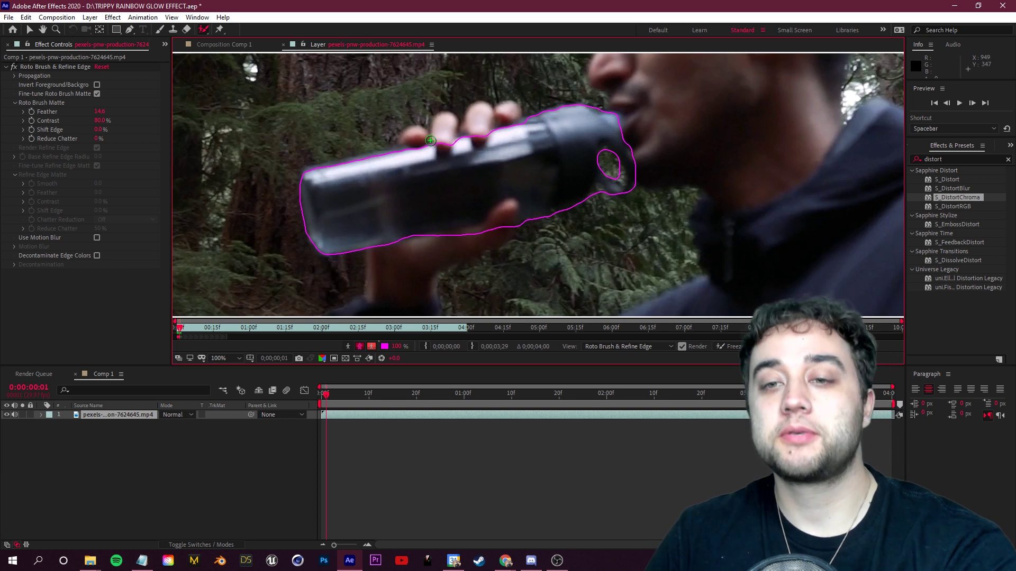
key(Page_Up)
key(Page_Down)
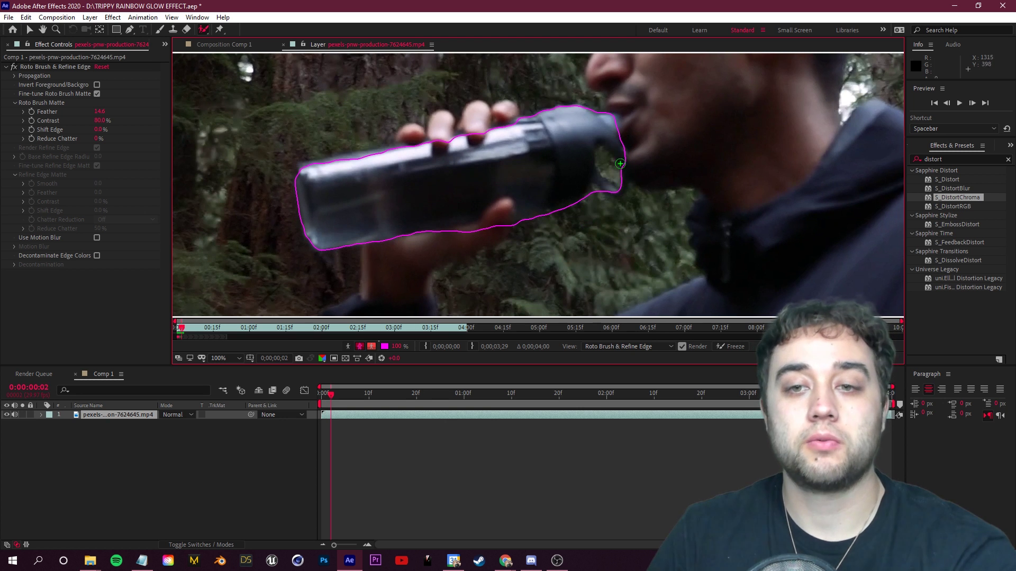
drag(309, 168, 441, 152)
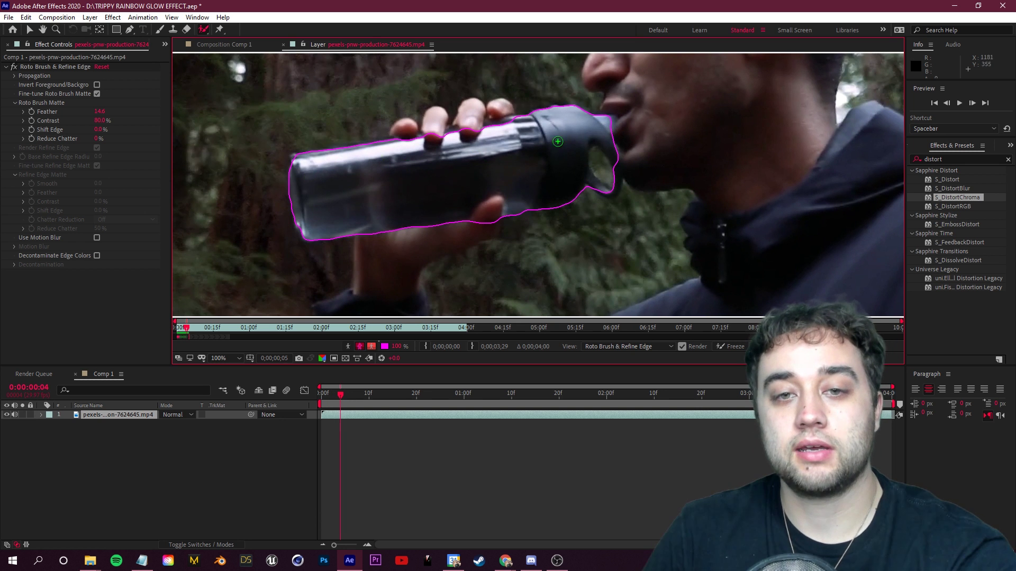
- Fix the matte around the bottle's handle and check the outline through about frame 26
key(Page_Up)
key(Page_Up)
key(Page_Up)
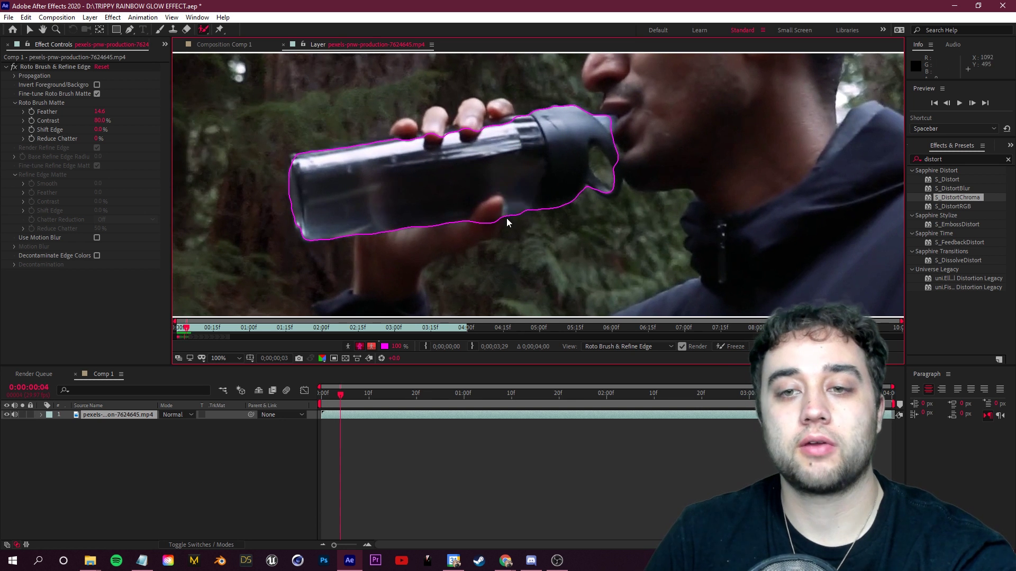
key(Page_Down)
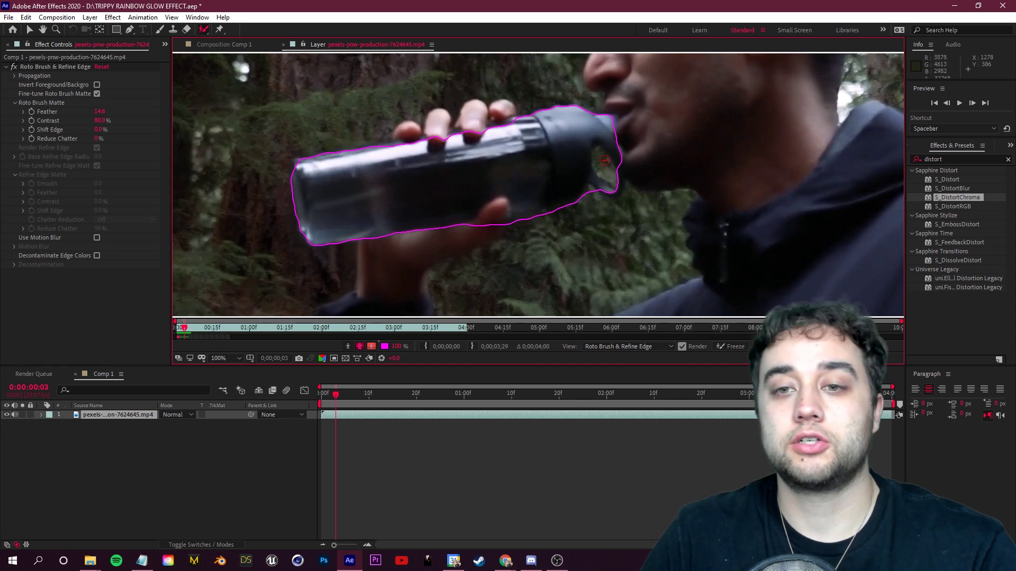
key(Page_Down)
key(Page_Down)
key(Page_Down)
key(Page_Down)
key(Page_Down)
drag(618, 170, 600, 192)
key(Page_Down)
key(Page_Down)
drag(353, 396, 445, 395)
scroll(563, 190, down, 1)
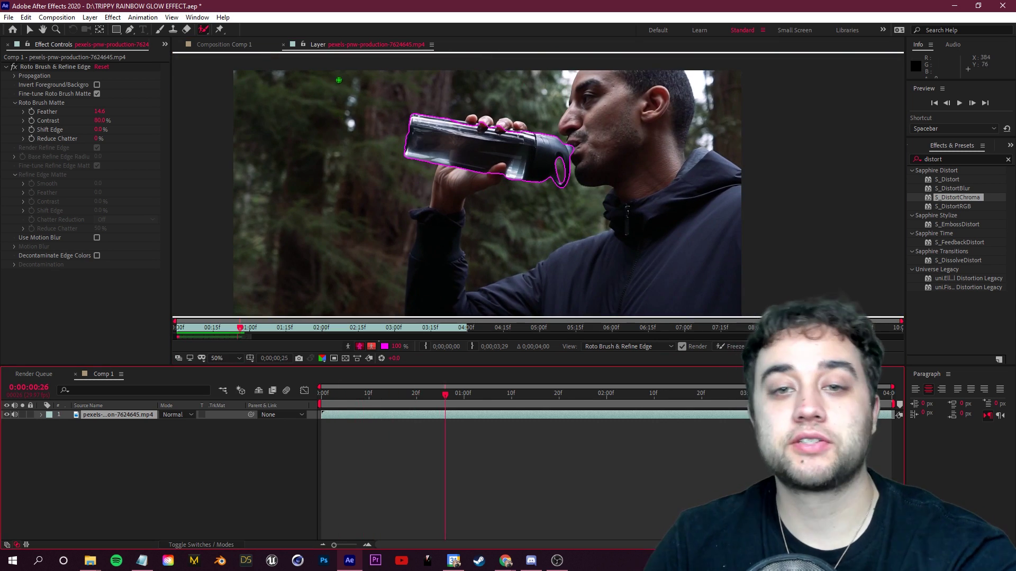
key(Page_Up)
key(Page_Up)
key(Page_Down)
key(Page_Down)
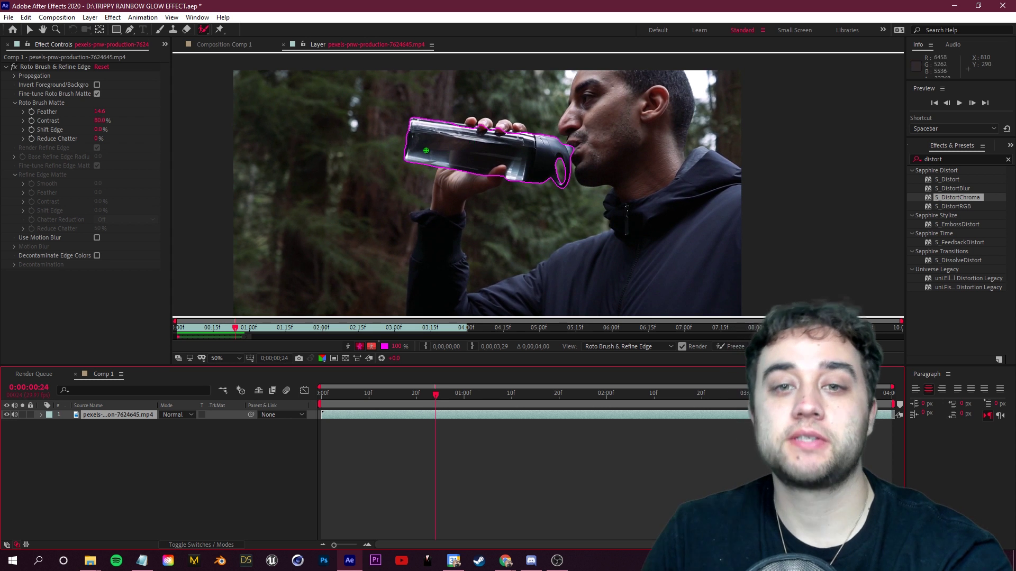
key(Page_Down)
key(Page_Down)
key(Page_Down)
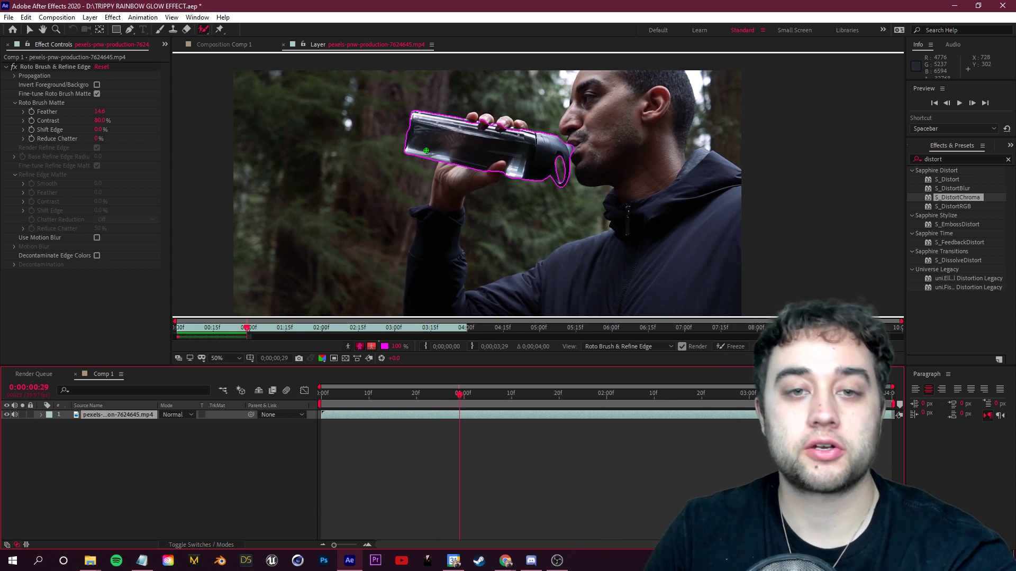
key(Page_Down)
key(Page_Down)
key(Page_Down)
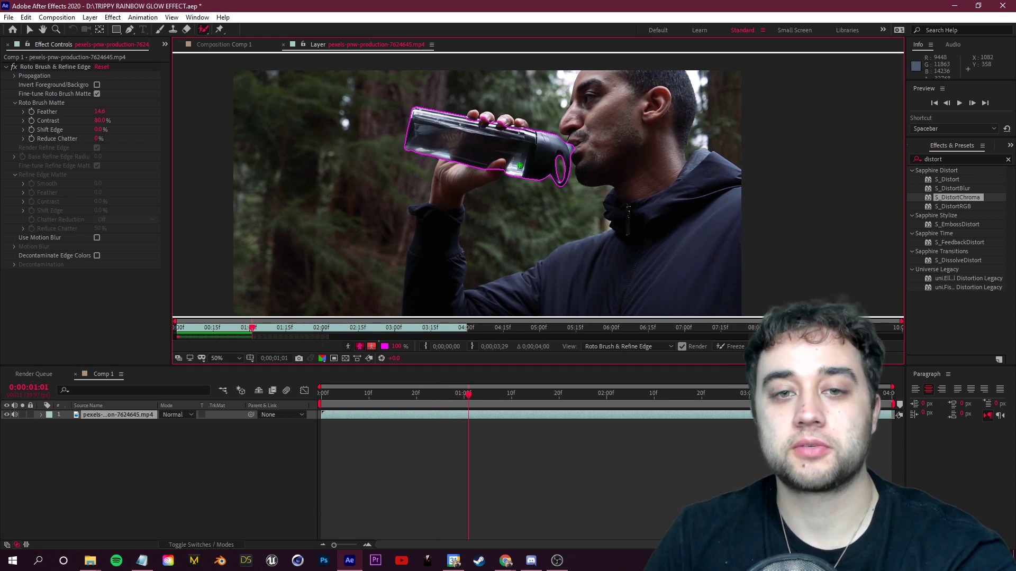
key(Page_Down)
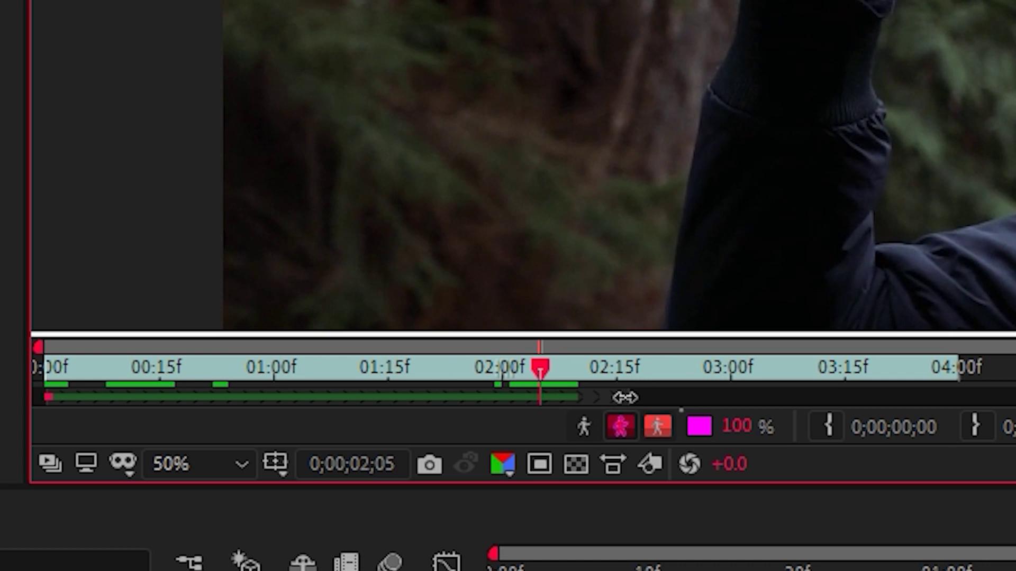
- Shorten the roto span's end point and freeze the bottle's propagated matte
drag(624, 397, 544, 411)
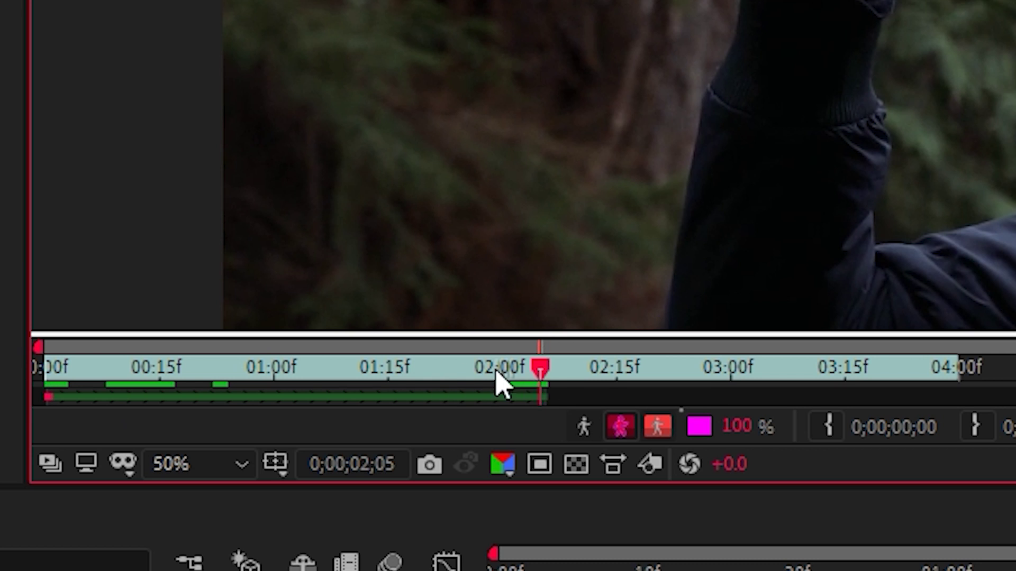
mouse_move(496, 371)
mouse_down()
mouse_move(74, 412)
mouse_move(55, 395)
mouse_move(197, 395)
mouse_up()
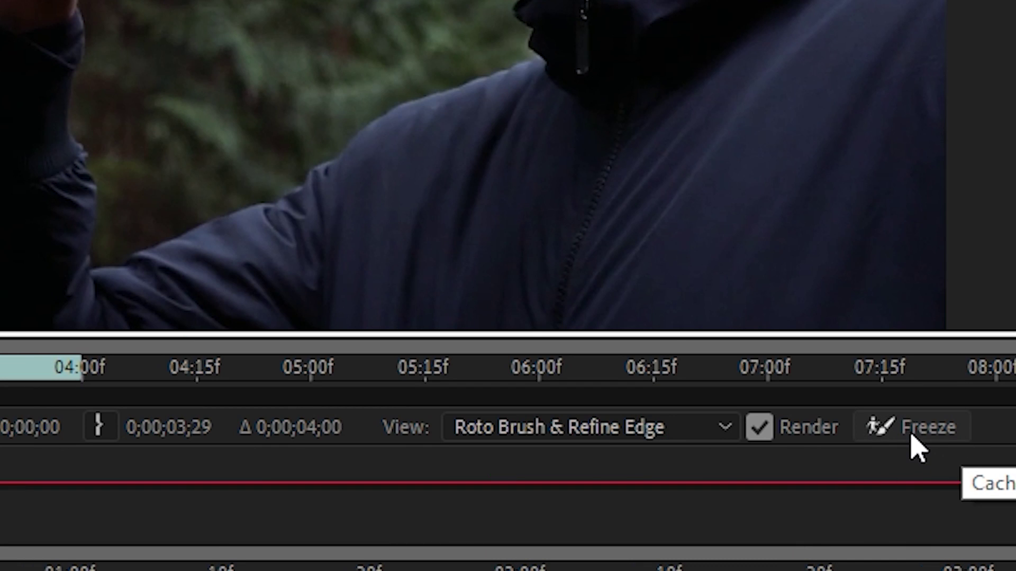
click(911, 436)
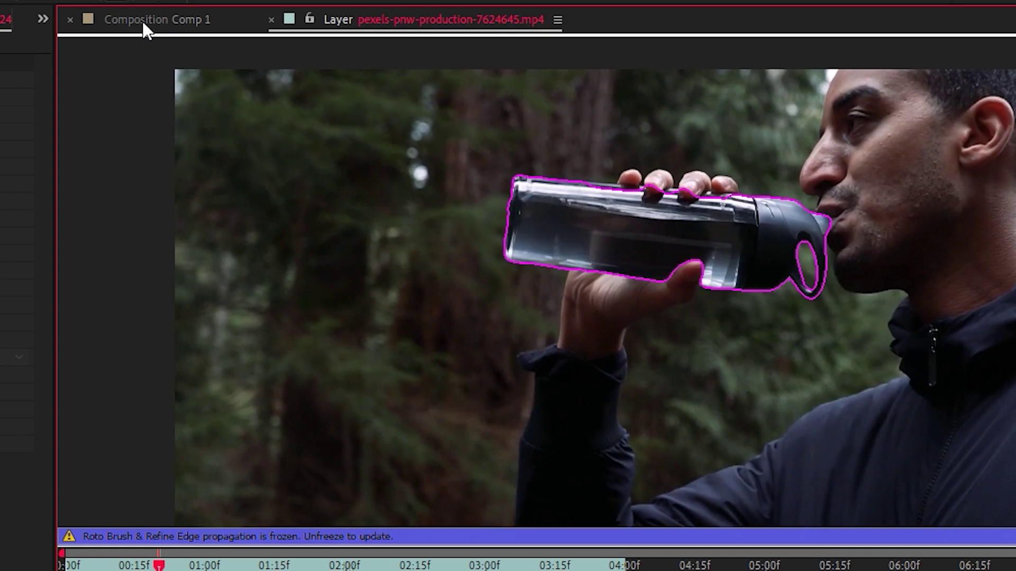
- Preview the cut-out bottle on black in Comp 1 from the first frame
click(218, 45)
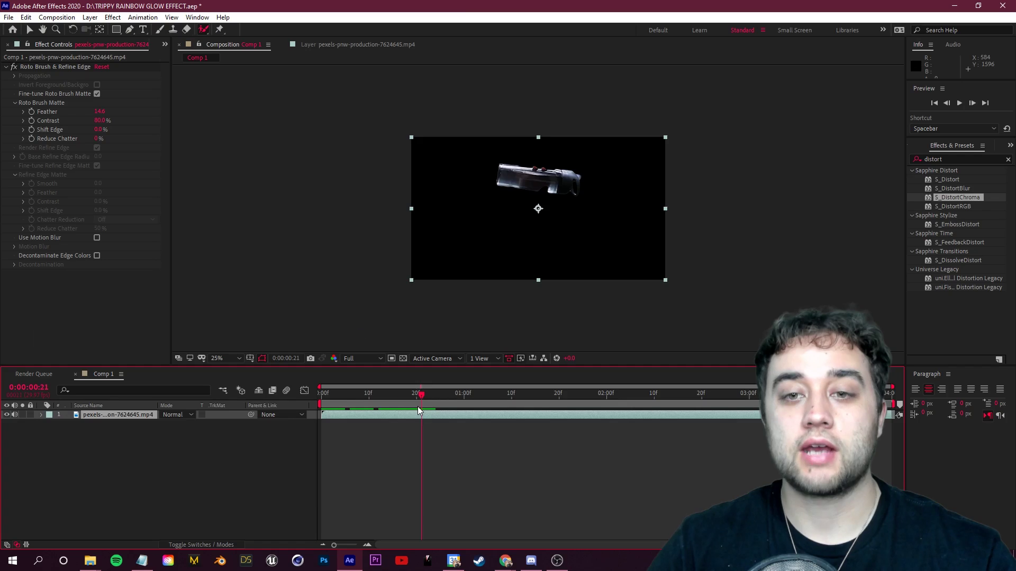
key(space)
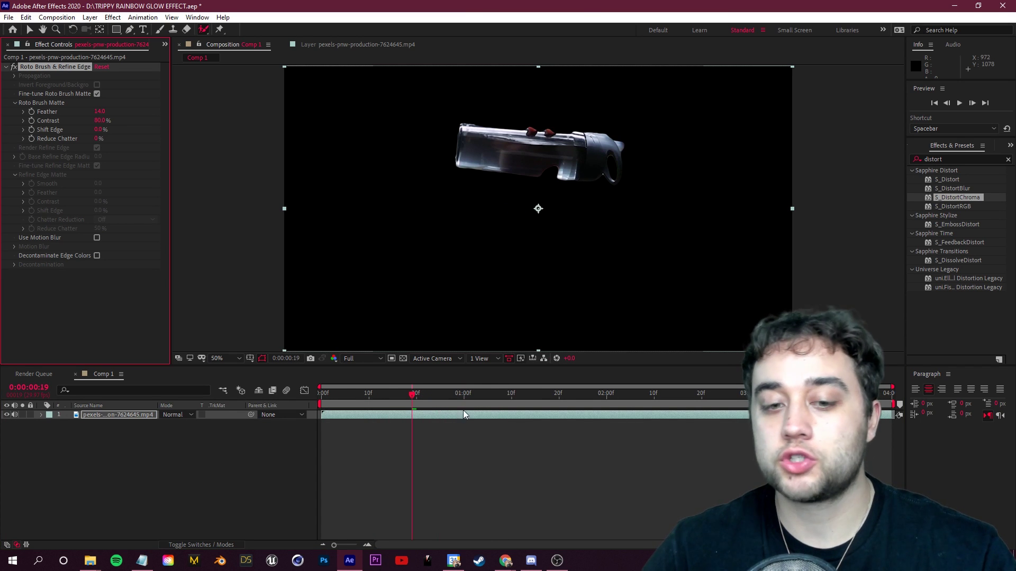
drag(413, 396, 324, 410)
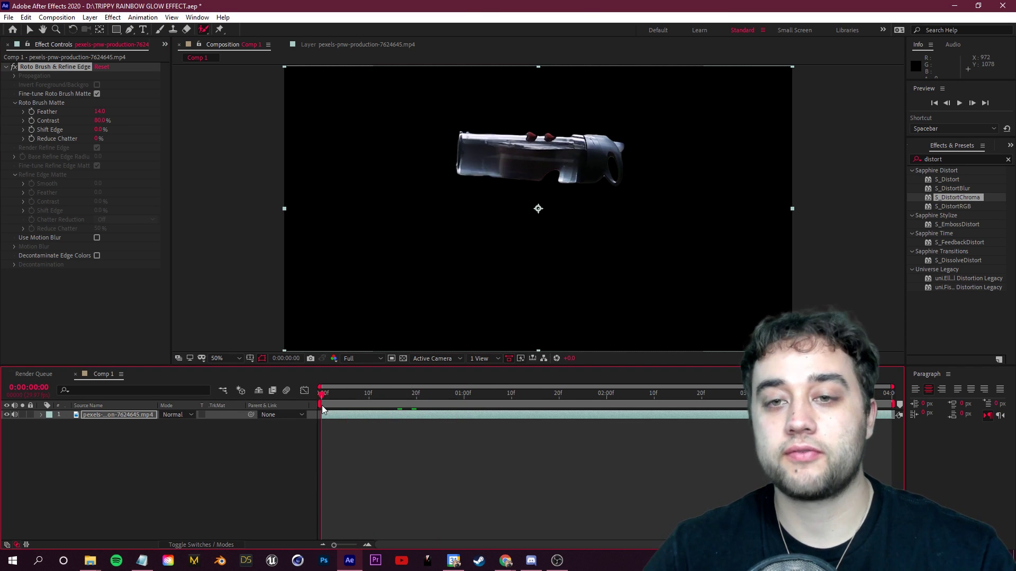
key(space)
key(space)
key(comma)
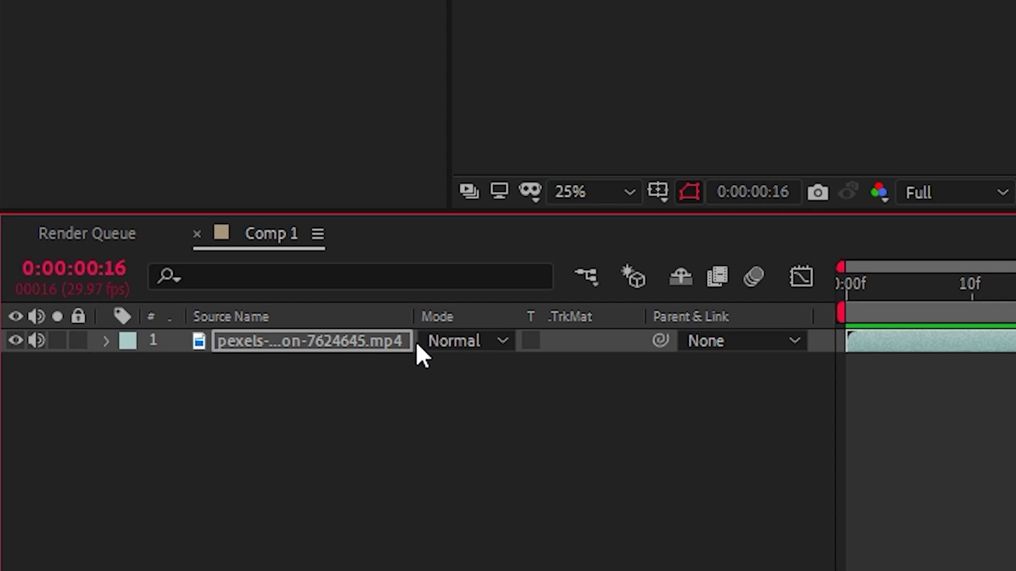
click(329, 347)
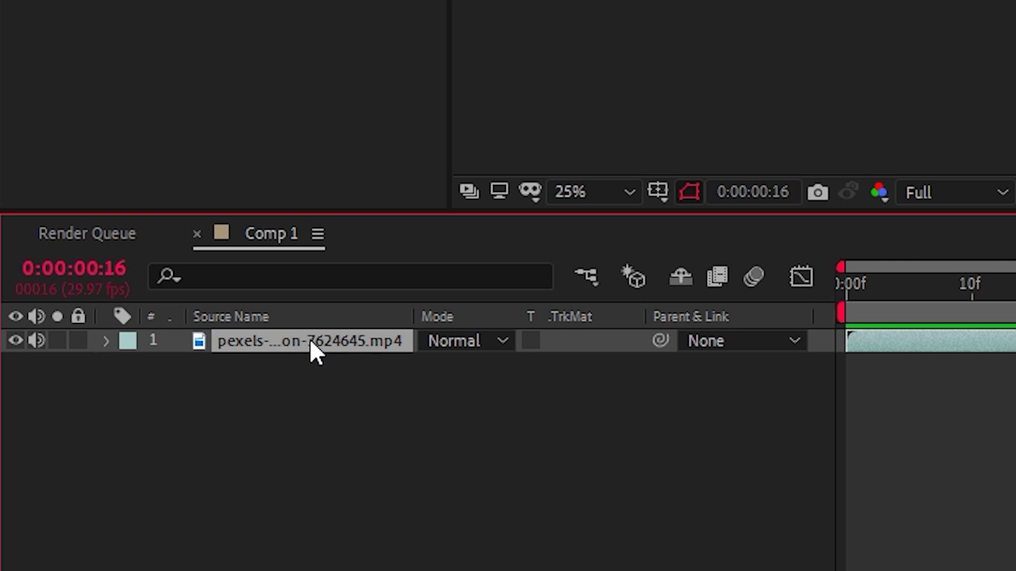
- Duplicate the video layer and delete Roto Brush & Refine Edge from the copy
key(ctrl+d)
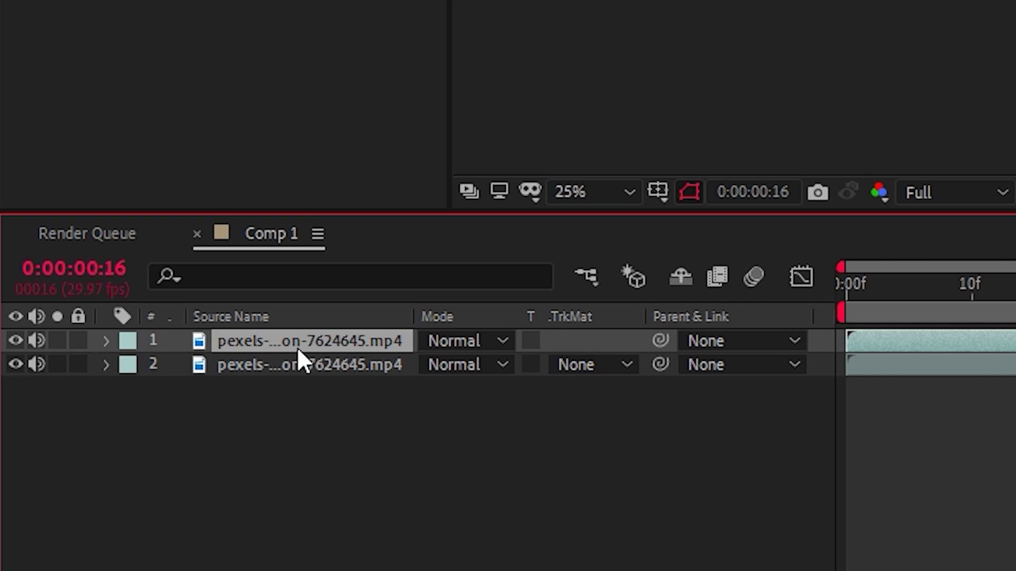
click(288, 363)
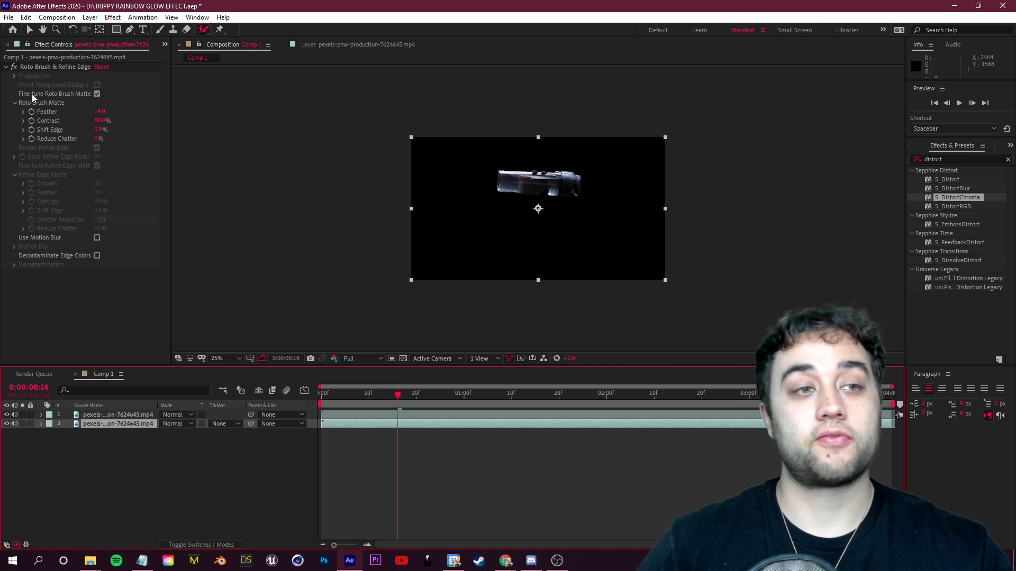
click(39, 68)
key(Delete)
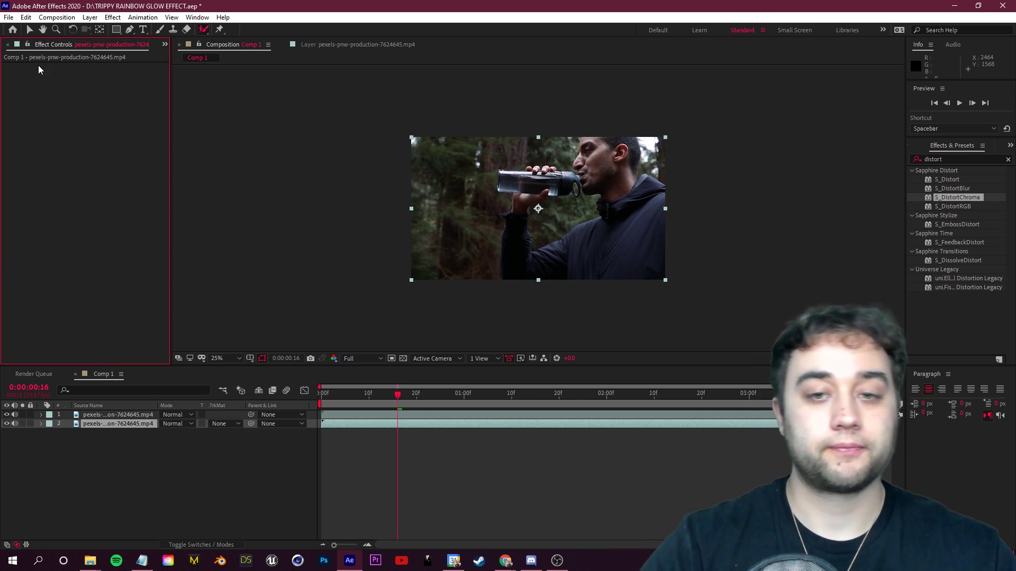
- Rename the unmatted copy 'background' and name the rotoscoped top layer 'ISOLATED'
right_click(106, 425)
click(133, 403)
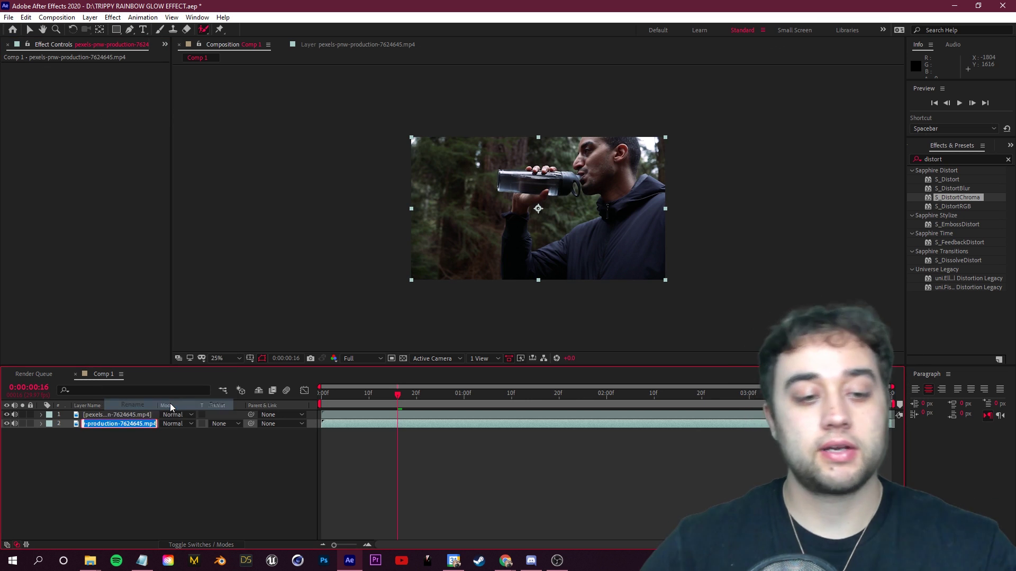
text(bsa)
key(BackSpace)
key(BackSpace)
text(ackg)
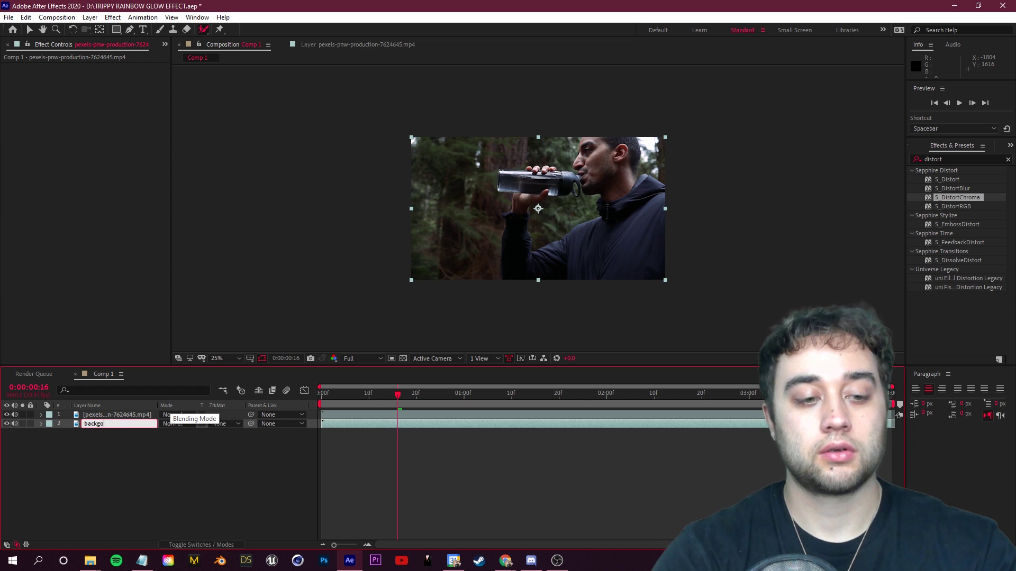
text(round)
key(Return)
click(45, 417)
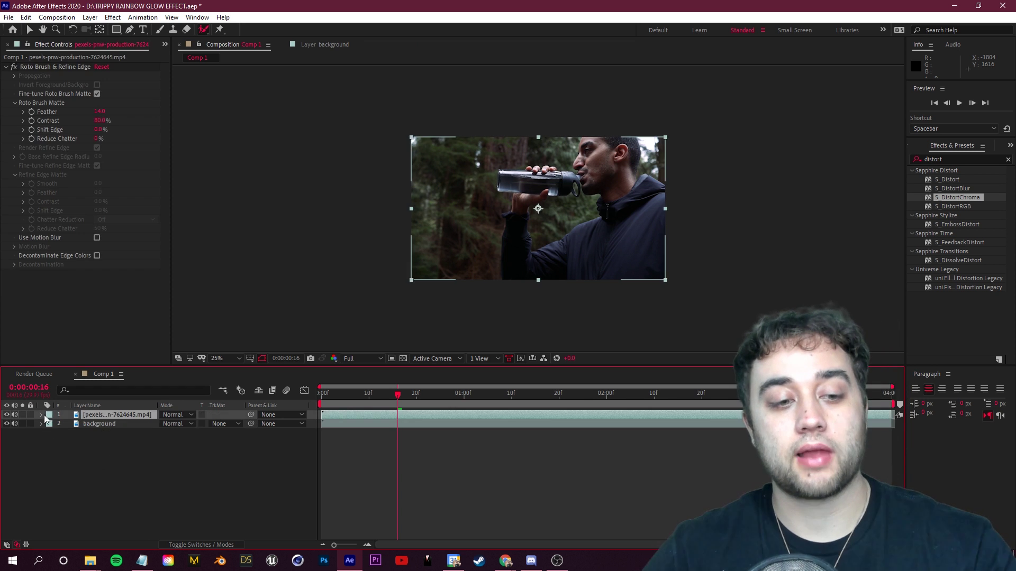
click(7, 425)
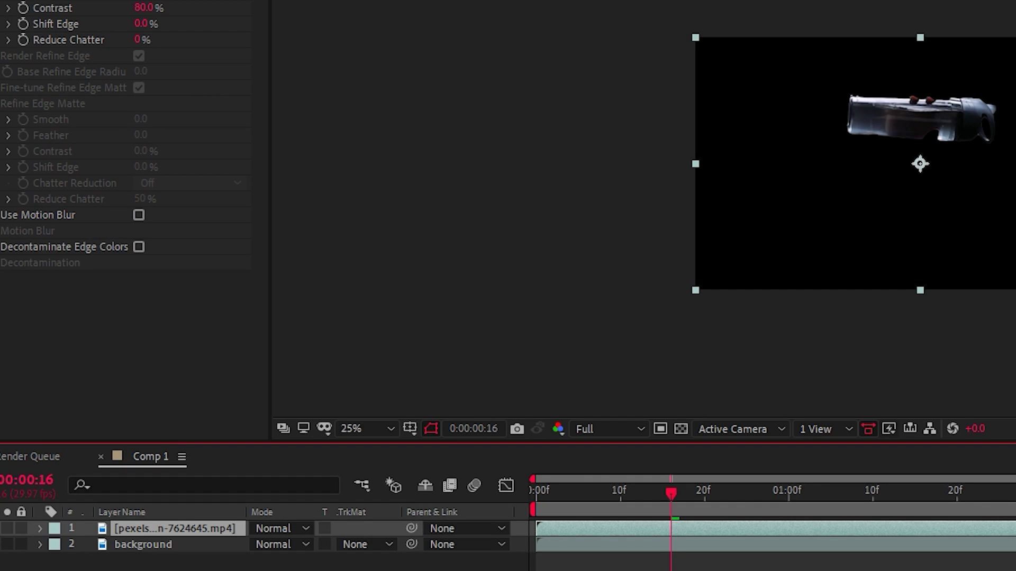
text(ISOLATED)
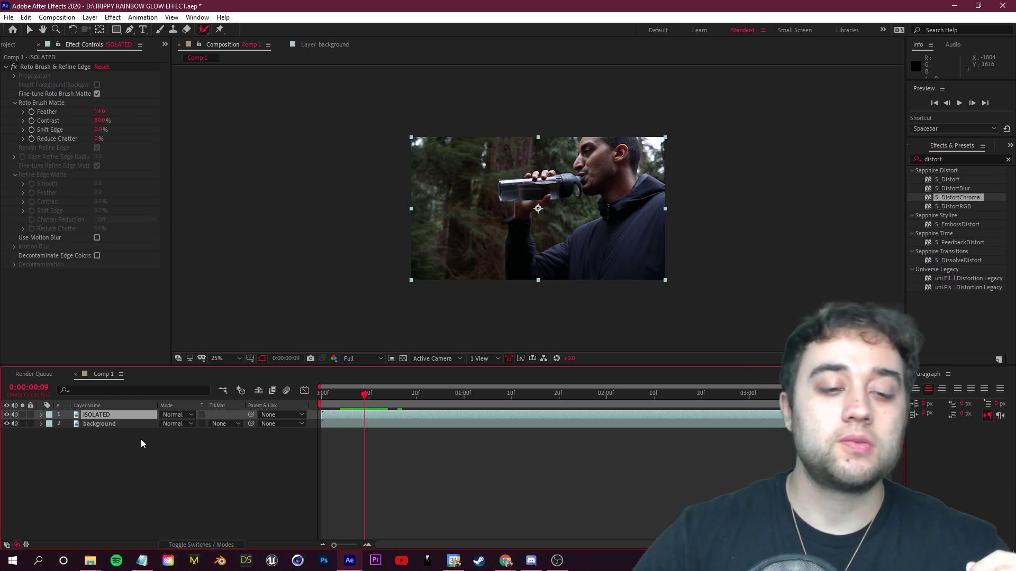
- Apply Colorama to the ISOLATED layer and preview the result from the first frame
click(934, 159)
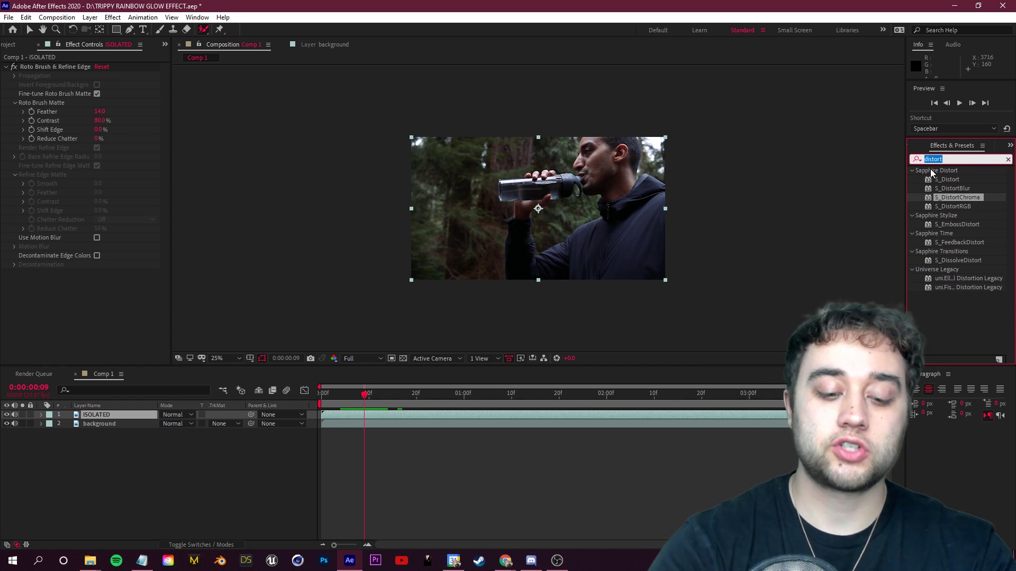
text(coloram)
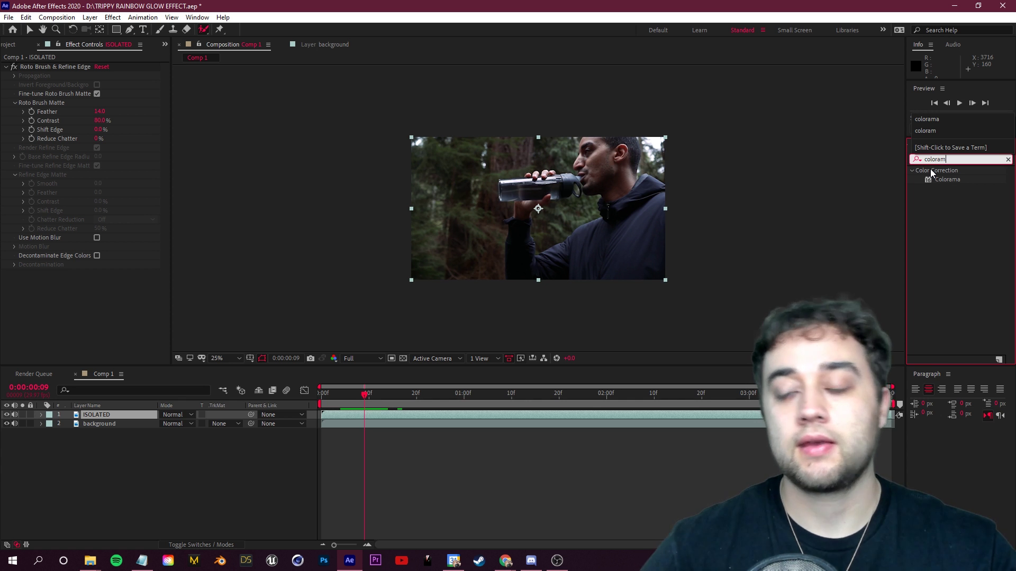
click(978, 194)
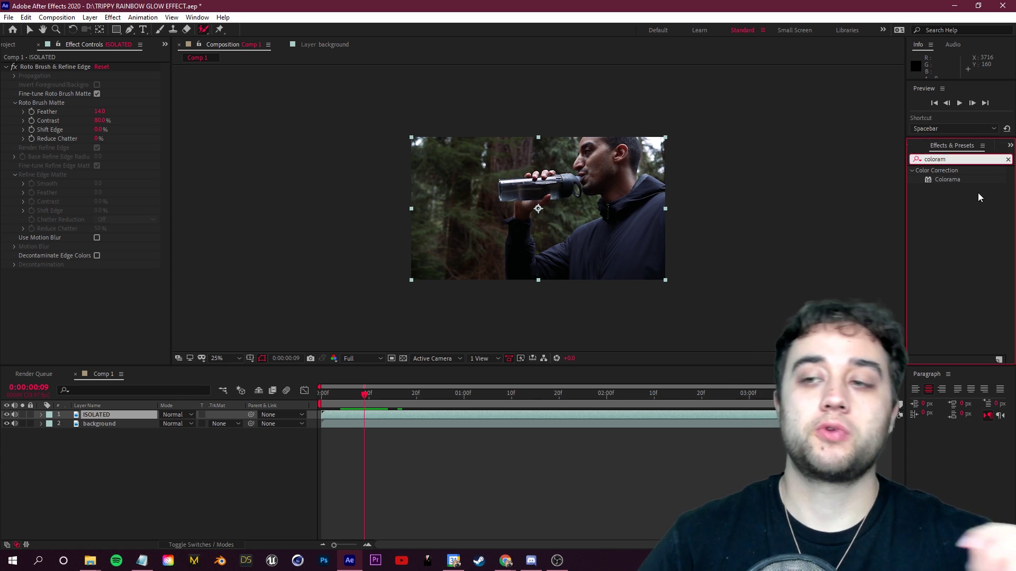
drag(947, 184, 958, 196)
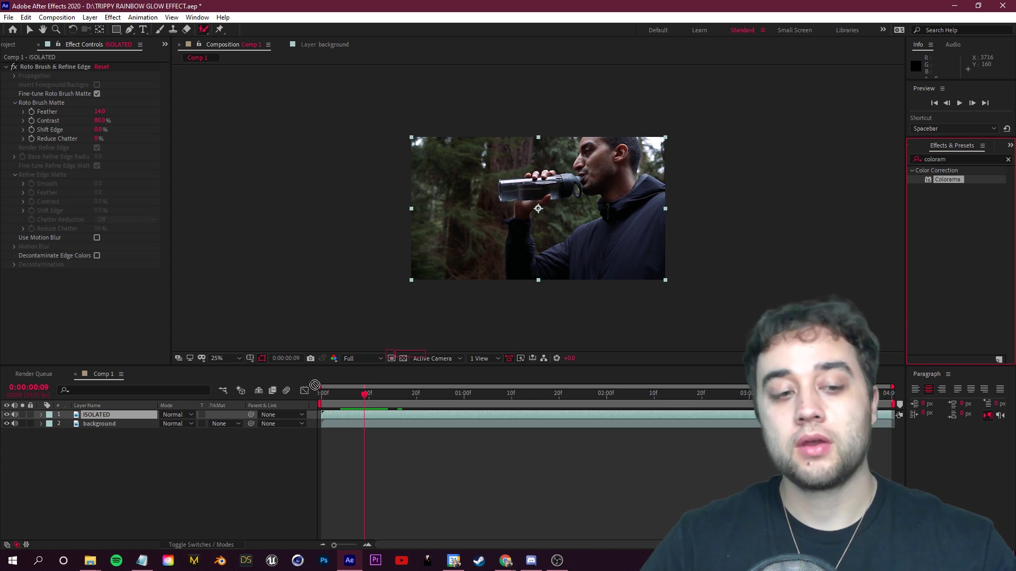
drag(315, 385, 130, 417)
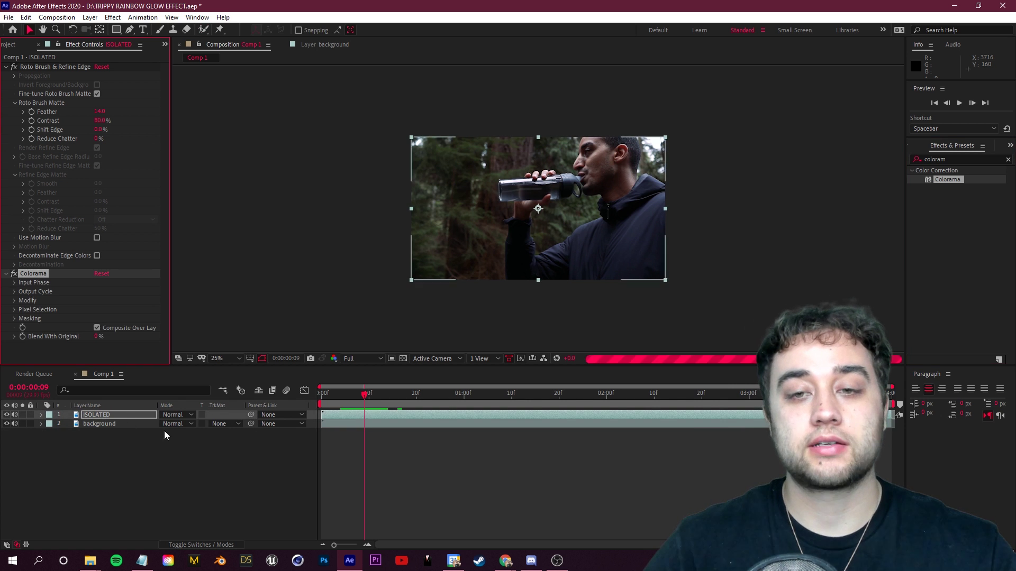
key(v)
key(period)
key(period)
click(324, 405)
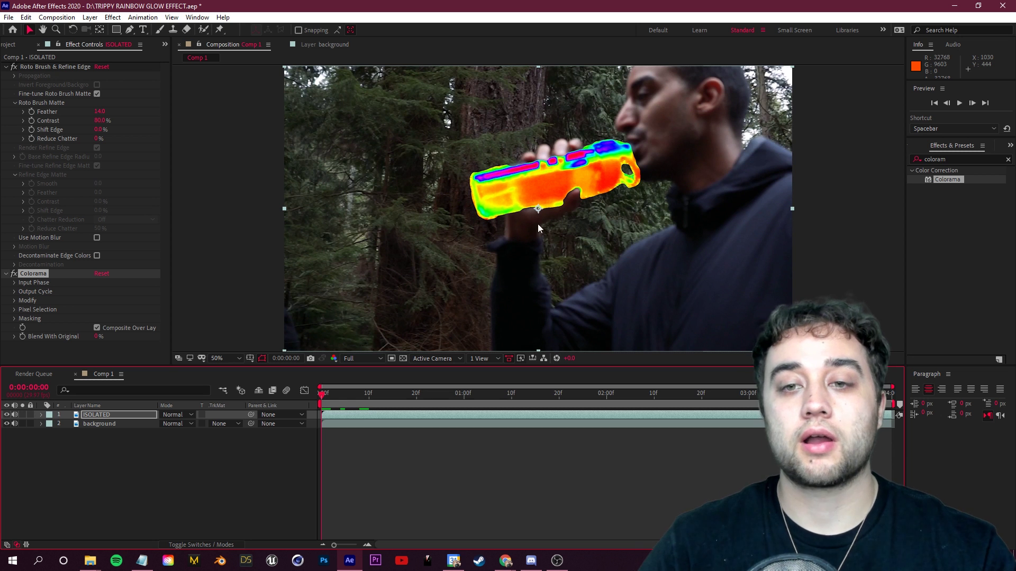
key(comma)
key(space)
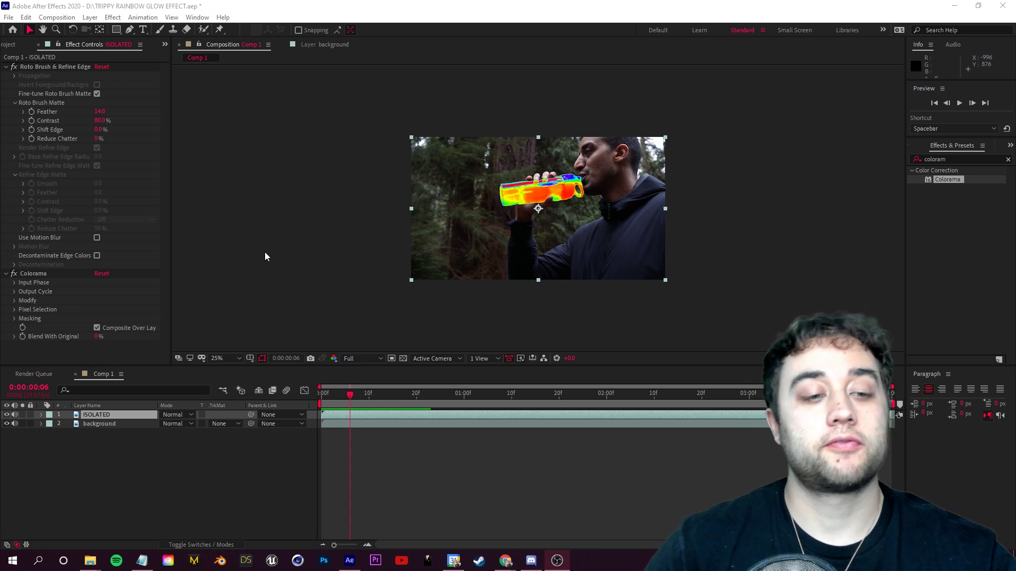
- Under Output Cycle, try Saturation Ramp, then set the preset palette to Deep Ocean
click(15, 283)
scroll(14, 296, down, 2)
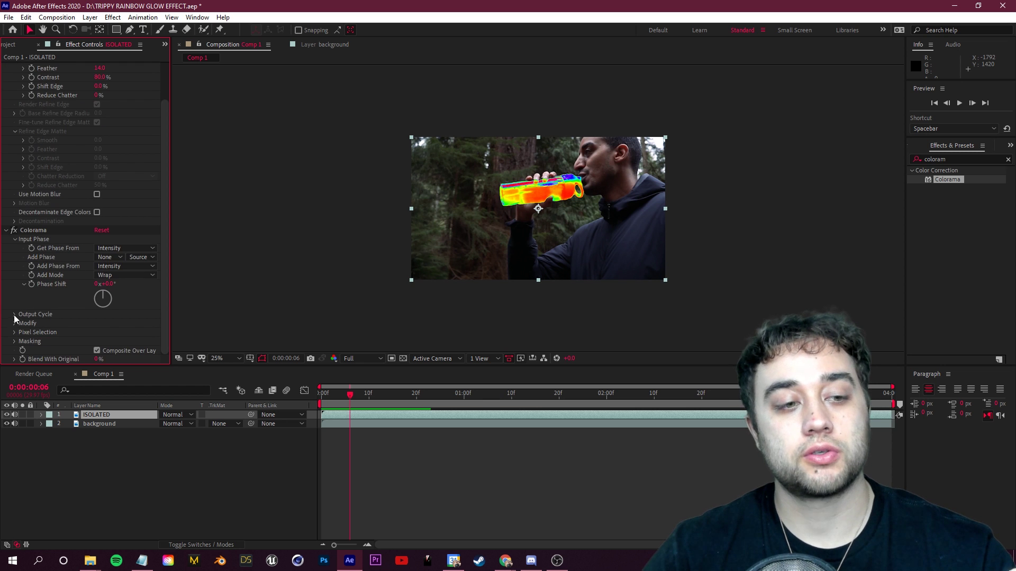
click(14, 314)
scroll(20, 281, down, 4)
click(126, 225)
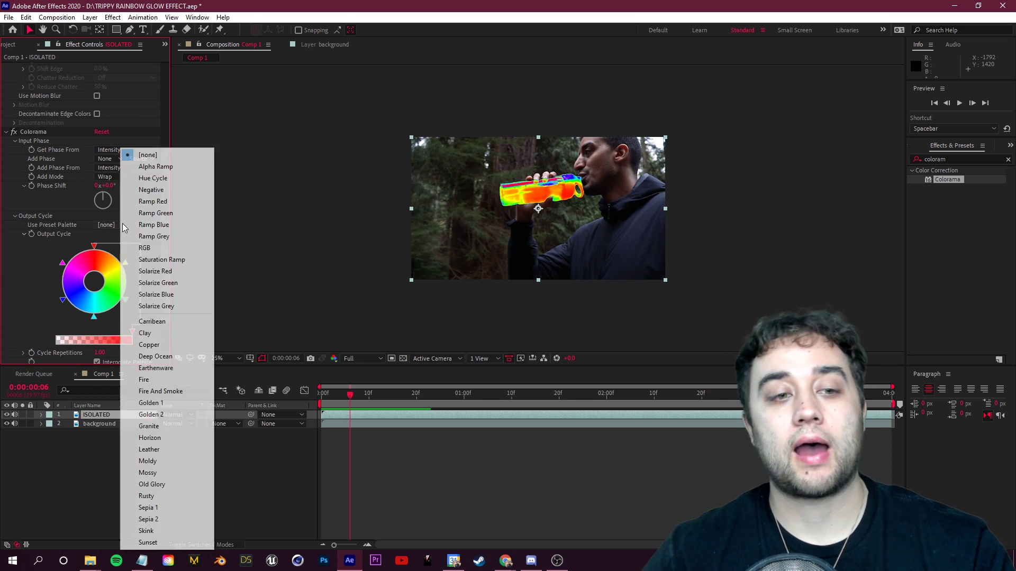
click(201, 260)
click(131, 228)
click(159, 356)
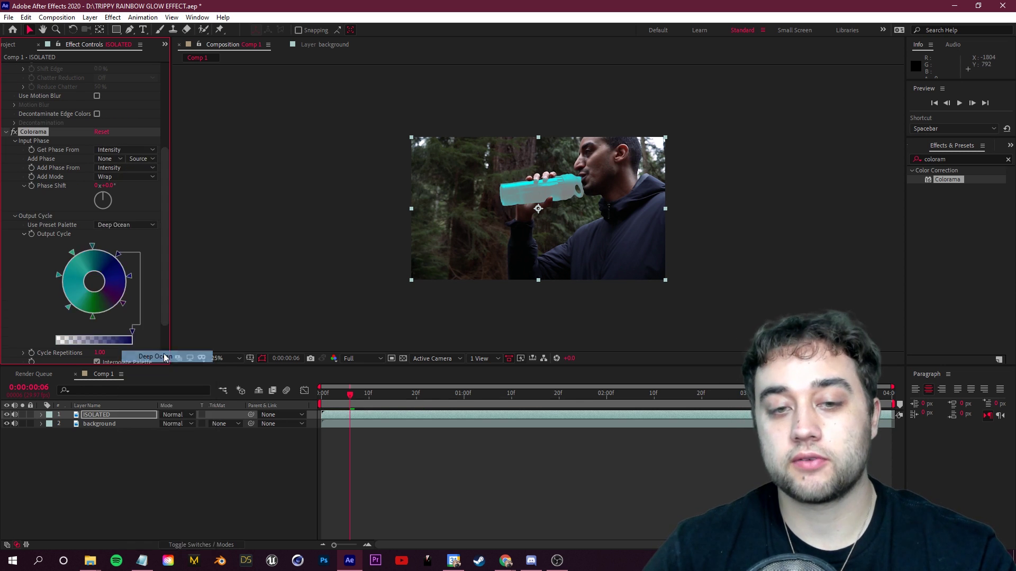
- Try Colorama's Fire, Hue Cycle and RGB palettes, ending on the rainbow Hue Cycle
click(133, 225)
click(183, 384)
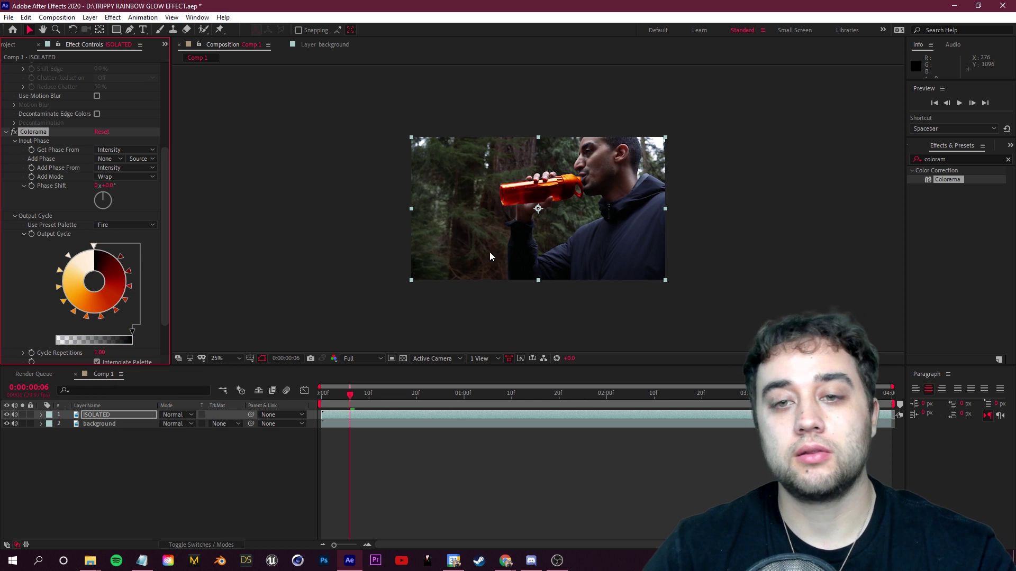
click(132, 229)
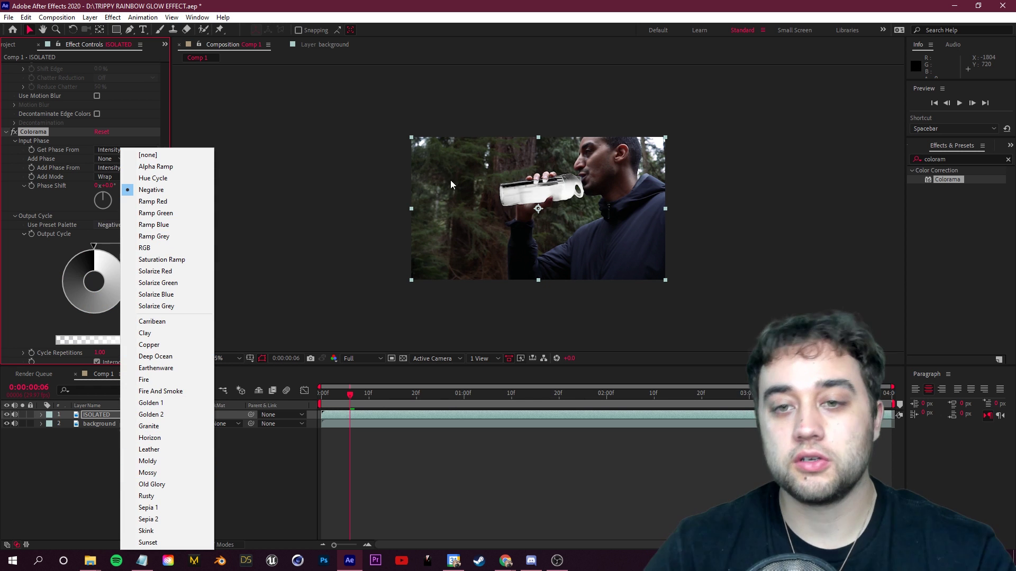
click(174, 177)
key(period)
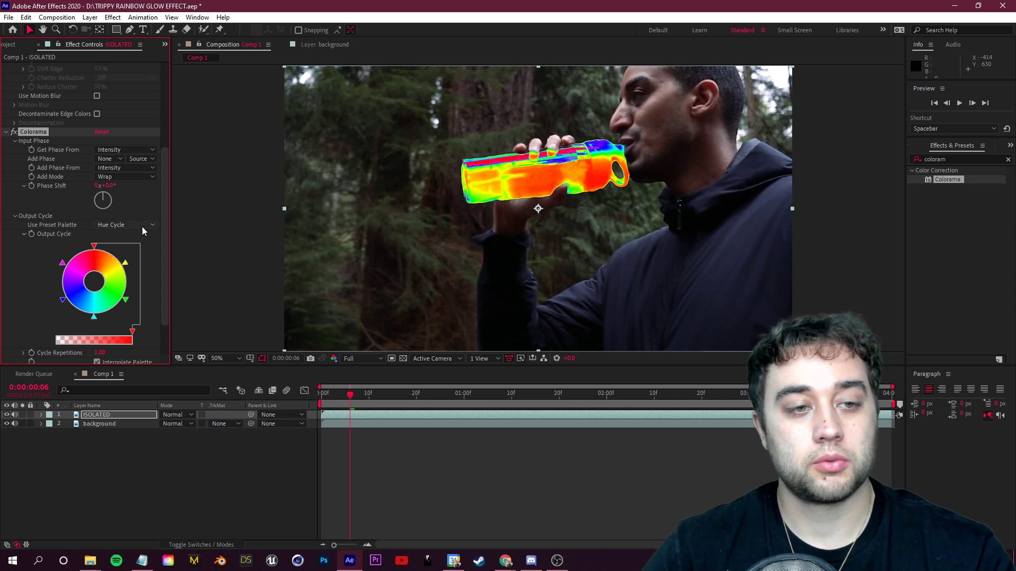
click(143, 230)
click(159, 245)
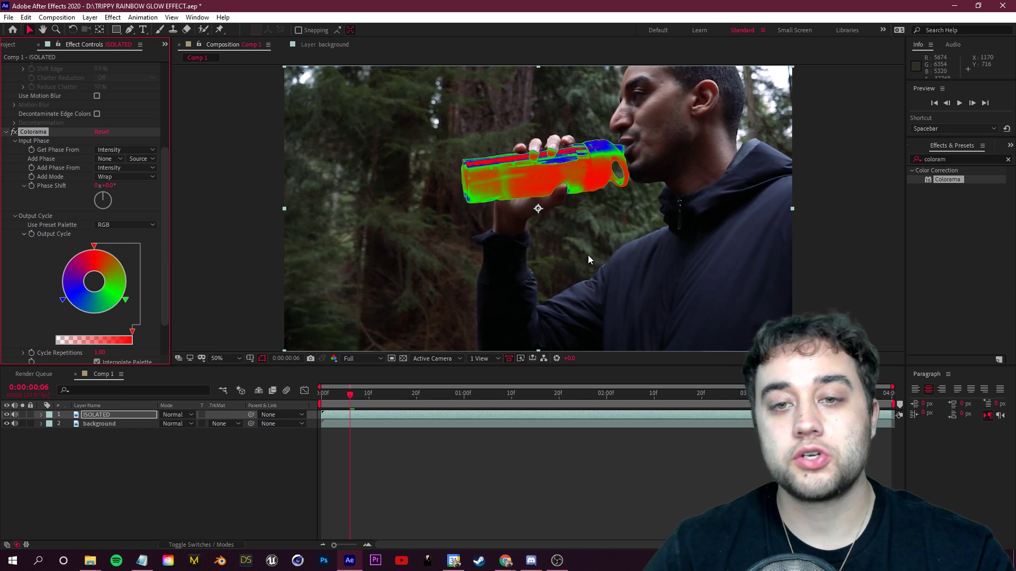
click(126, 300)
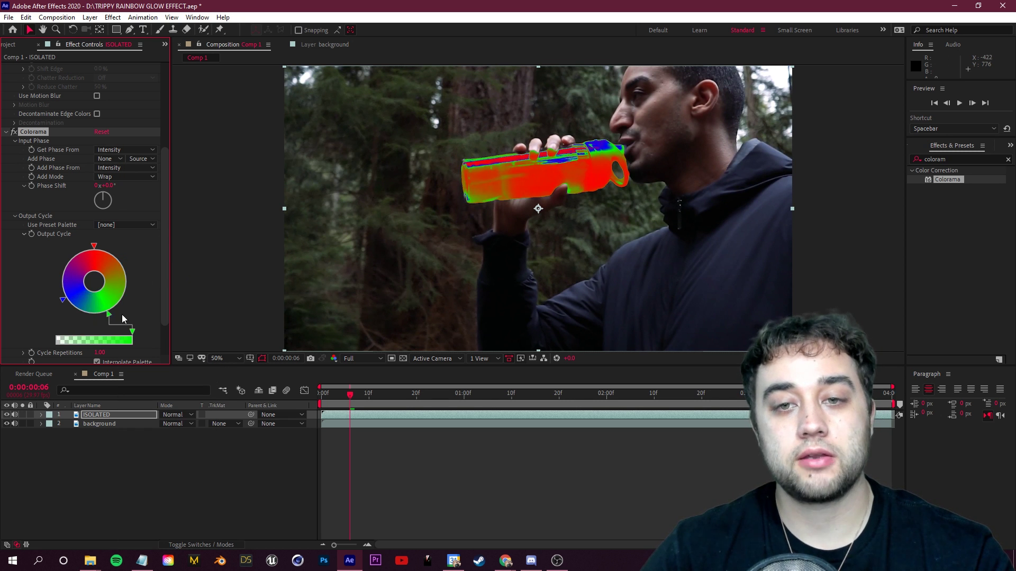
click(126, 225)
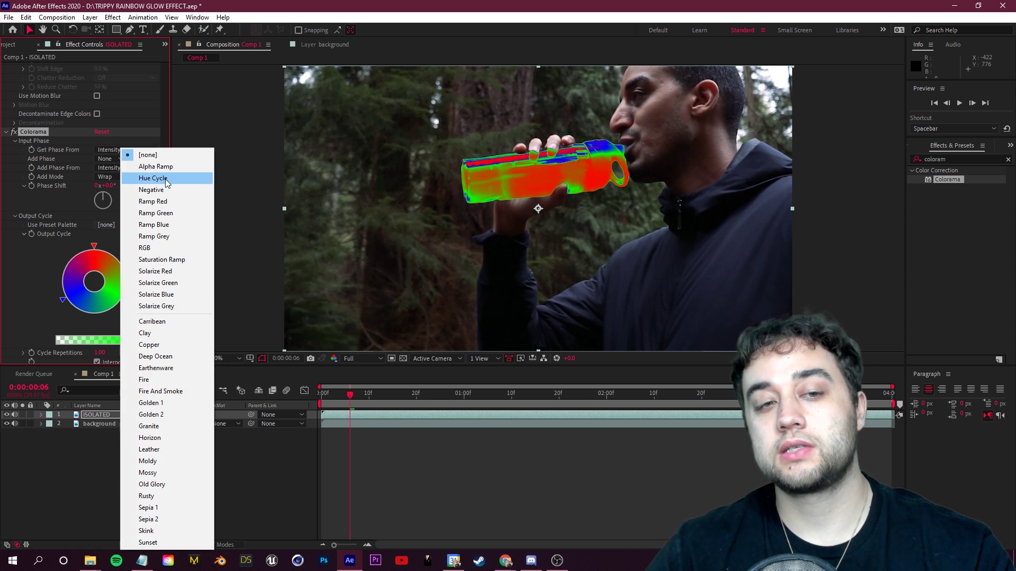
click(143, 174)
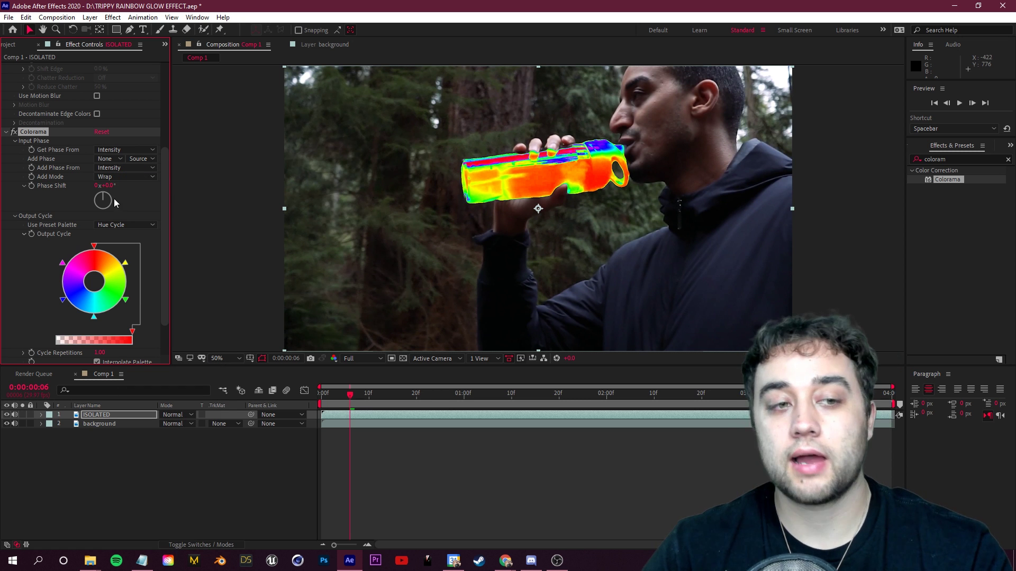
- Keyframe Phase Shift from the first frame to 1x+147° later, previewing at Full resolution
drag(112, 202, 125, 232)
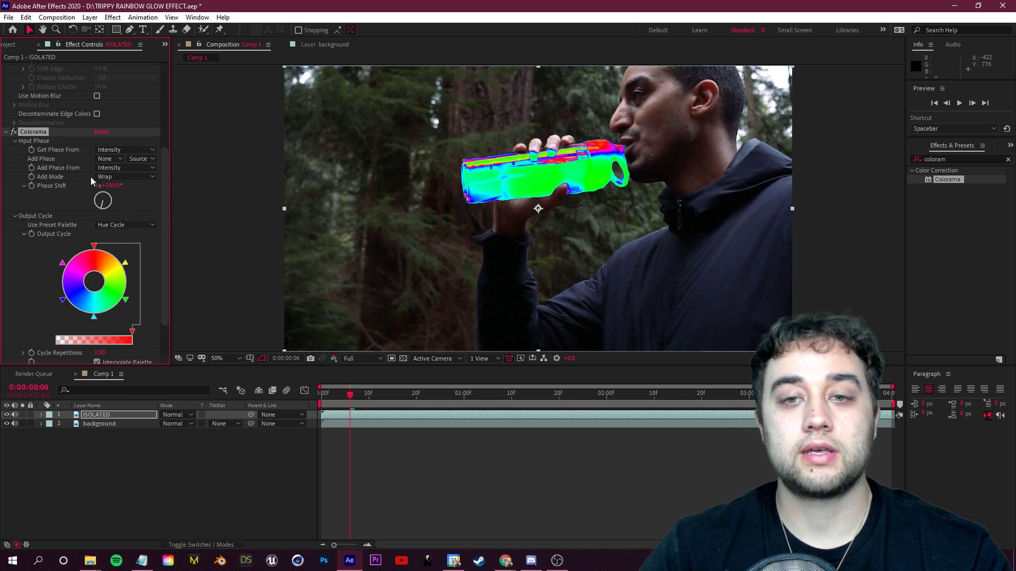
drag(91, 181, 143, 213)
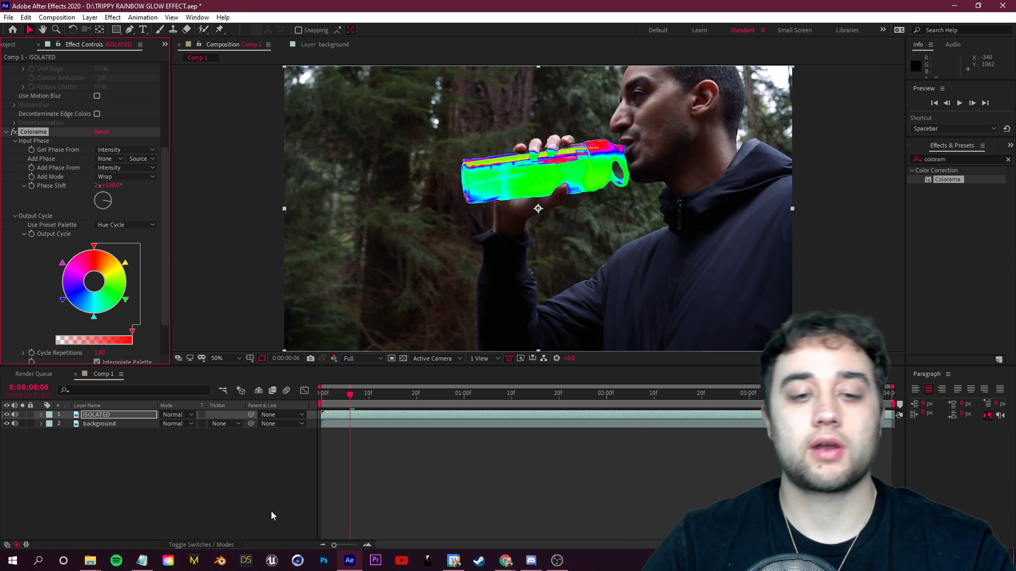
drag(350, 394, 319, 407)
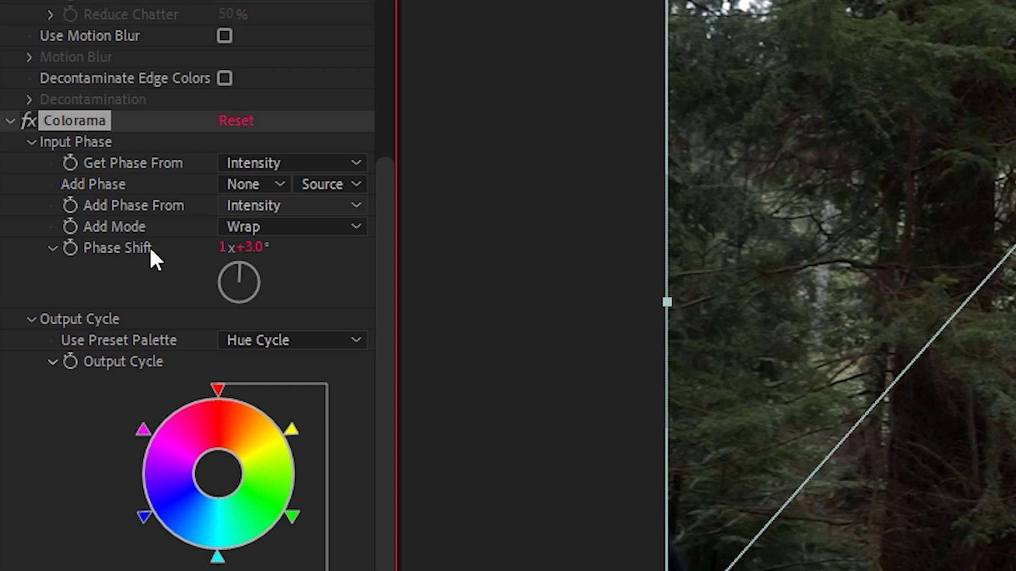
click(70, 250)
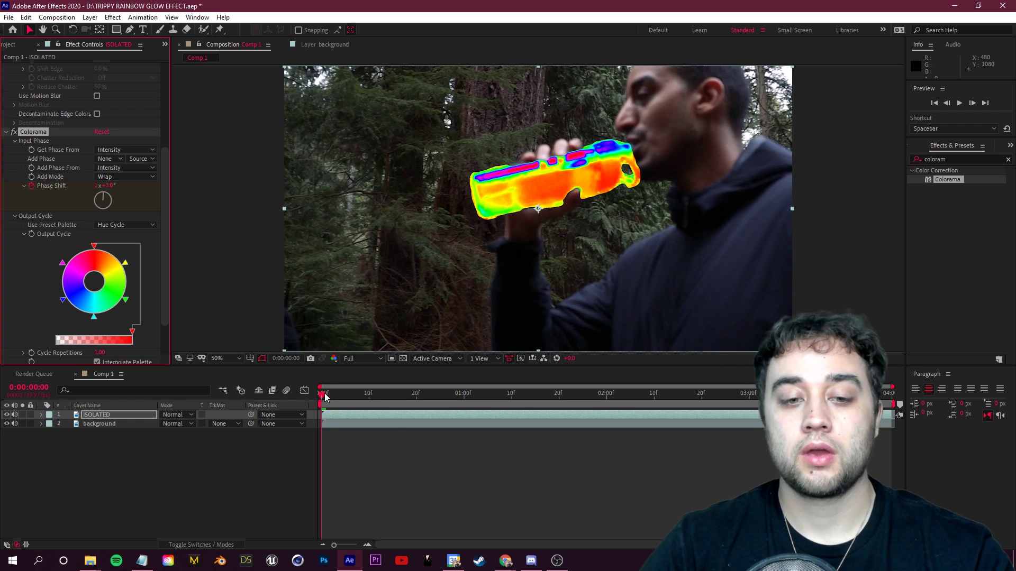
drag(323, 397, 578, 402)
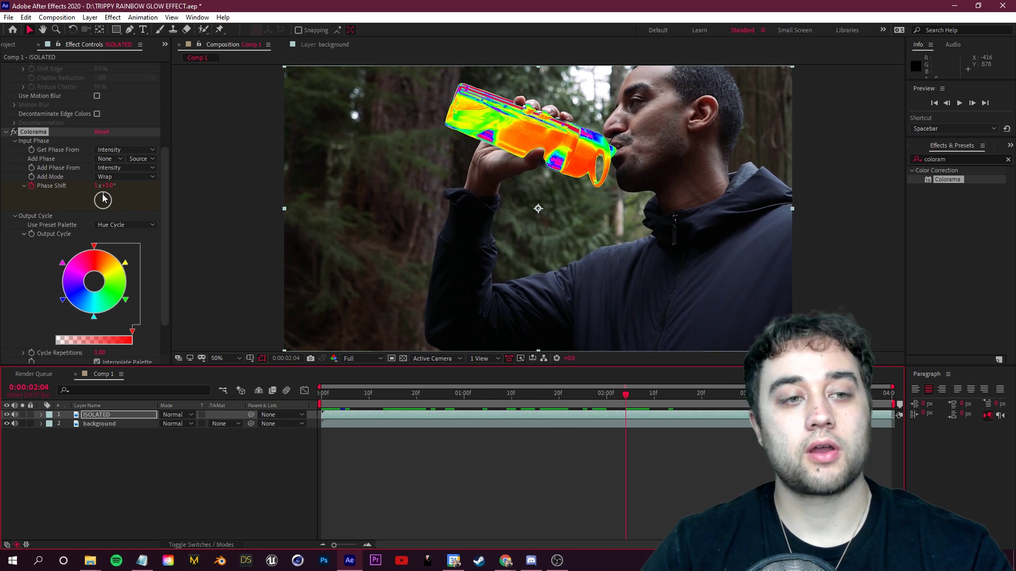
drag(103, 197, 63, 182)
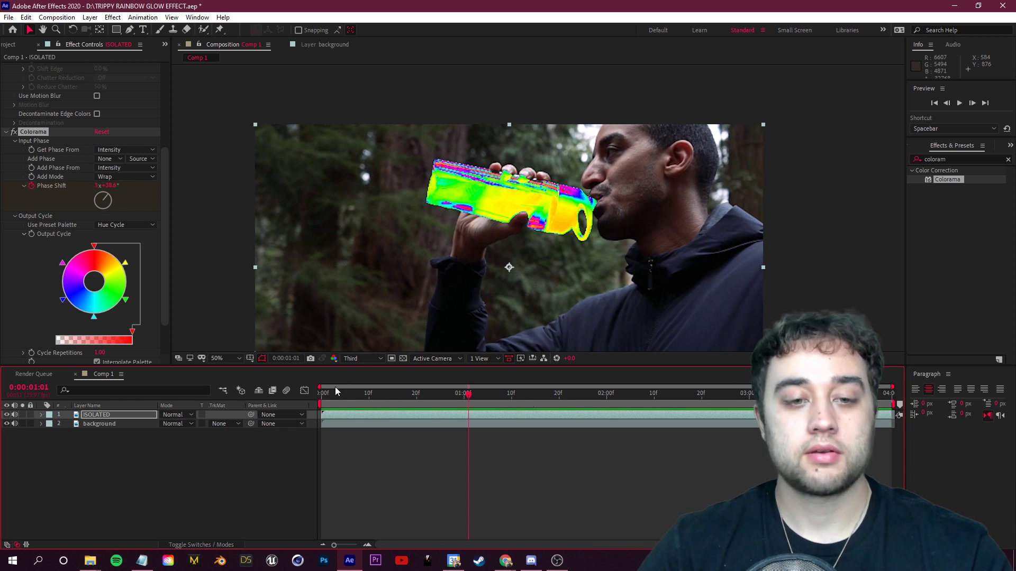
click(363, 358)
click(353, 377)
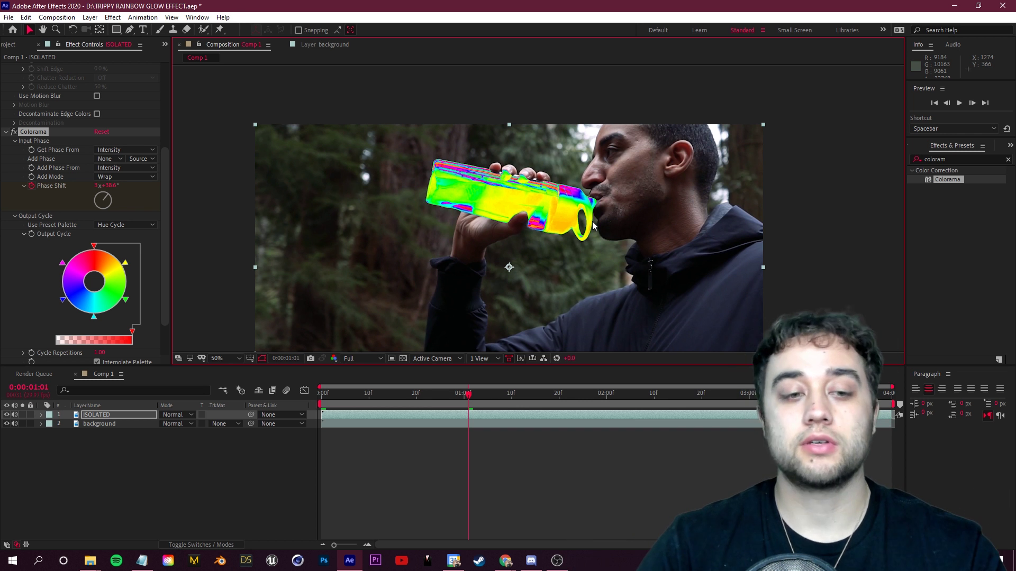
- Compare Color Dodge, Lighten, Add and Saturation blend modes on the ISOLATED layer
click(179, 418)
click(222, 233)
click(172, 417)
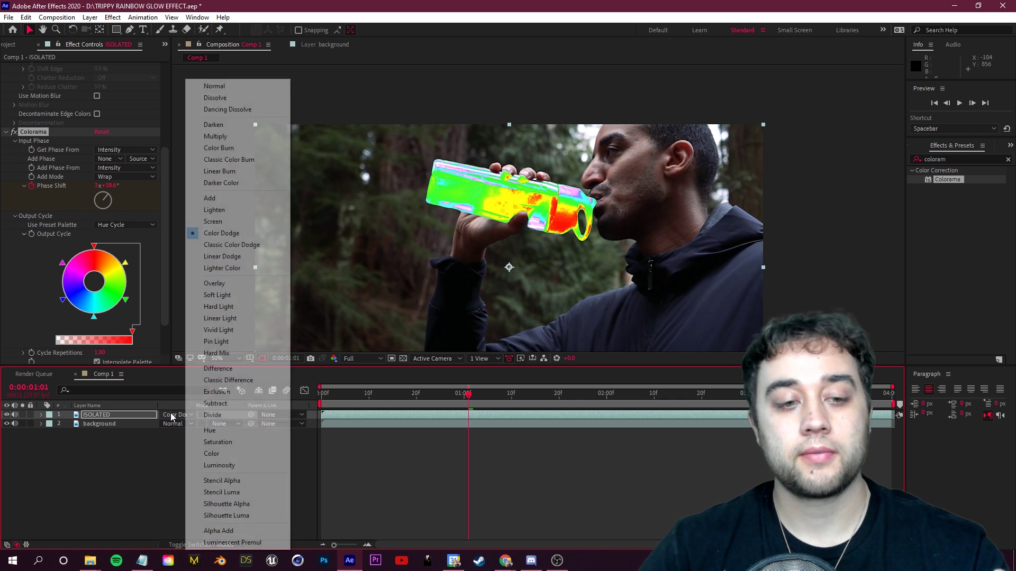
click(214, 210)
click(173, 416)
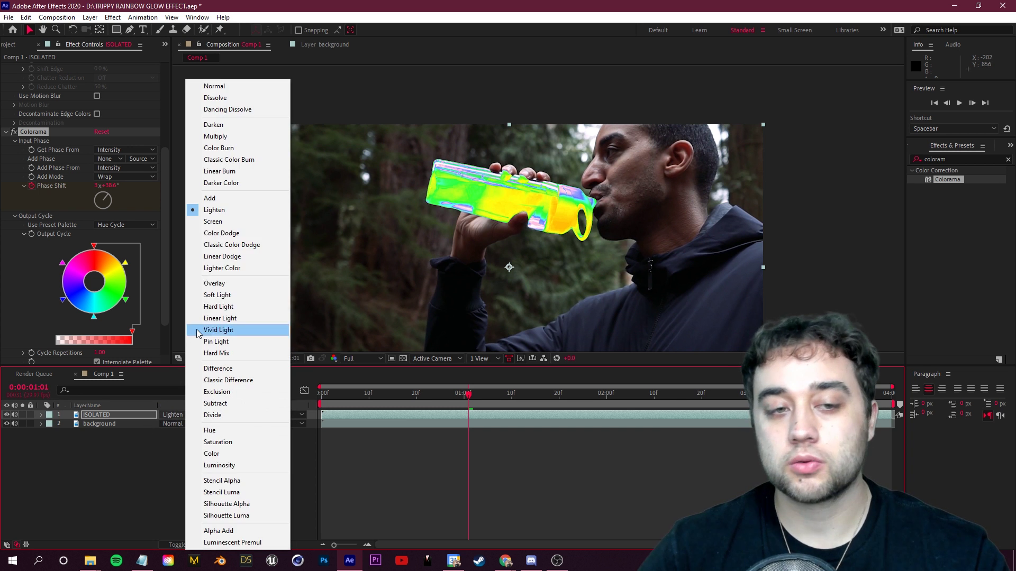
click(231, 199)
click(173, 416)
click(218, 442)
click(445, 393)
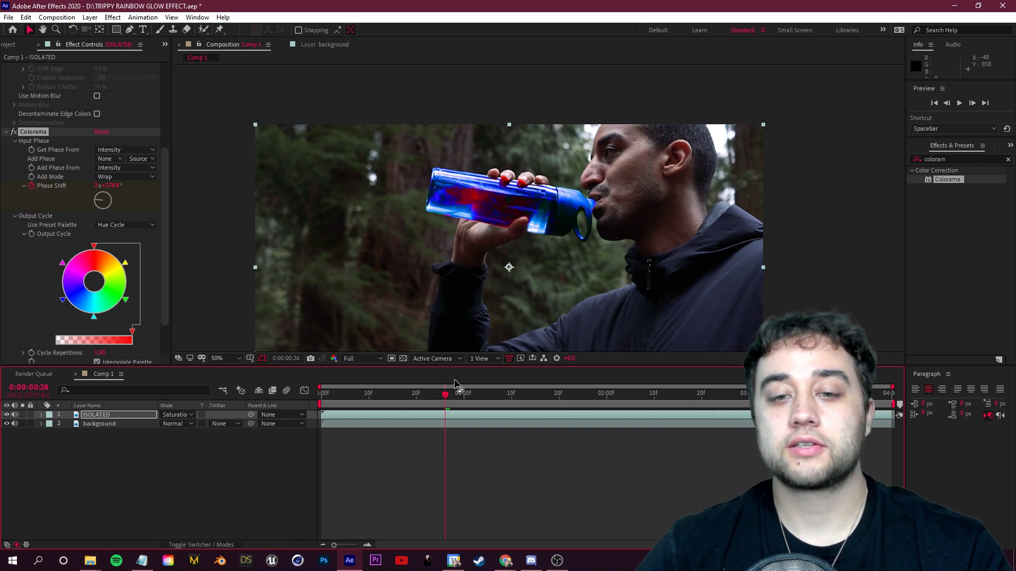
- Preview the blend and lower the ISOLATED layer's opacity to 60%
key(space)
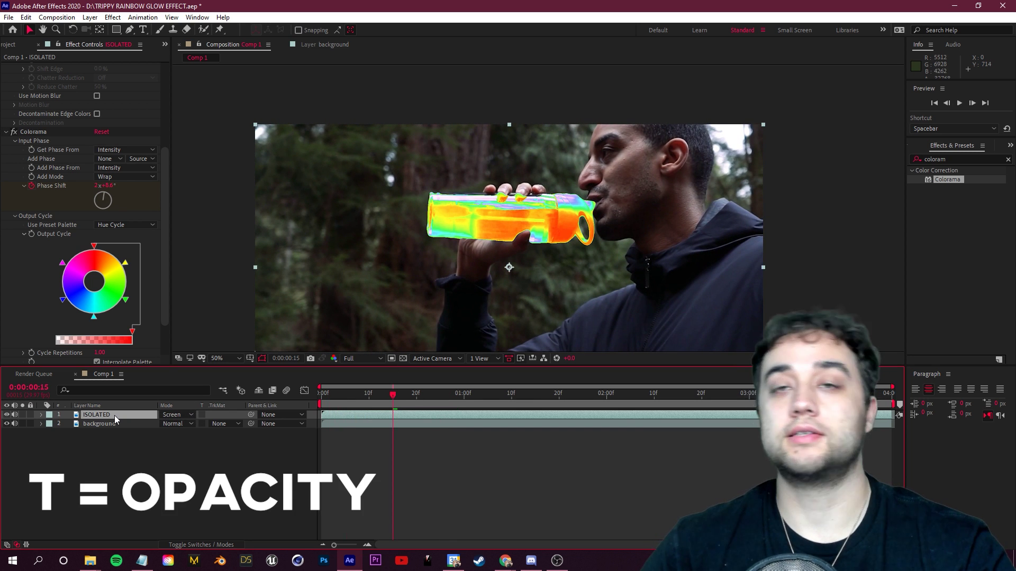
key(t)
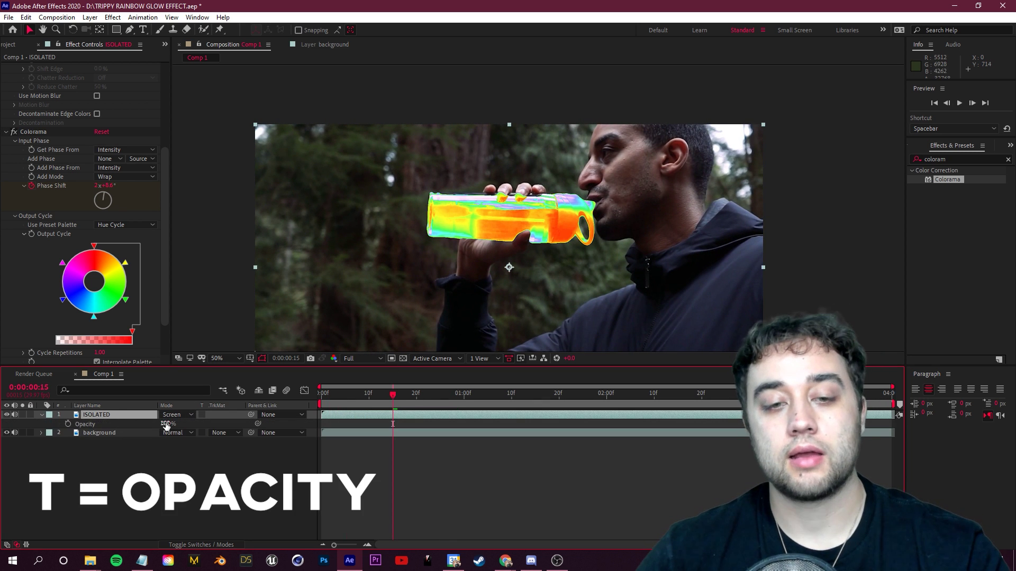
drag(166, 425, 144, 424)
drag(394, 397, 336, 401)
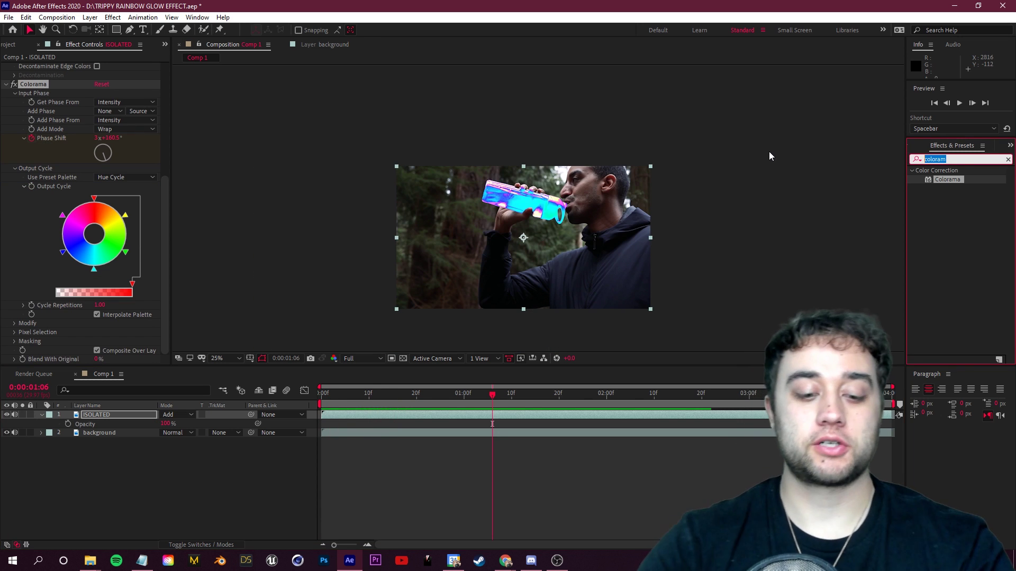
- Apply Stylize > Glow to the ISOLATED layer and raise Glow Threshold to 82.4%
text(glow)
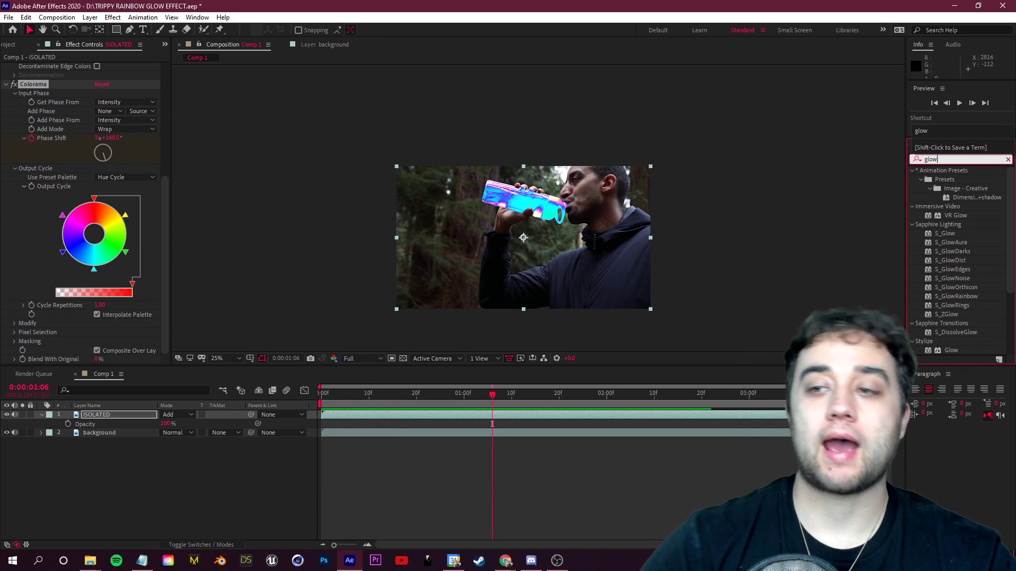
scroll(988, 233, down, 1)
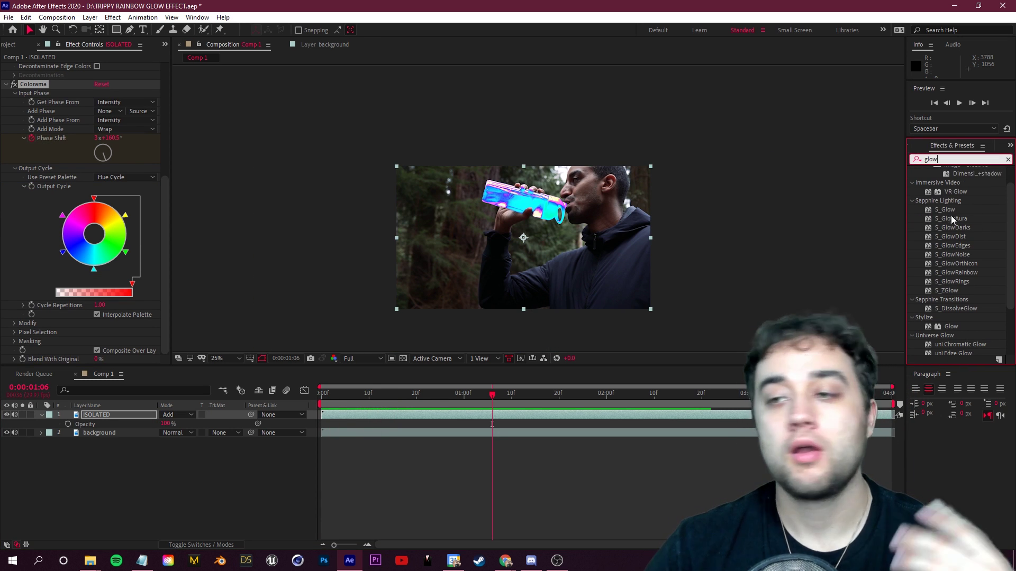
scroll(951, 299, down, 1)
drag(947, 303, 146, 415)
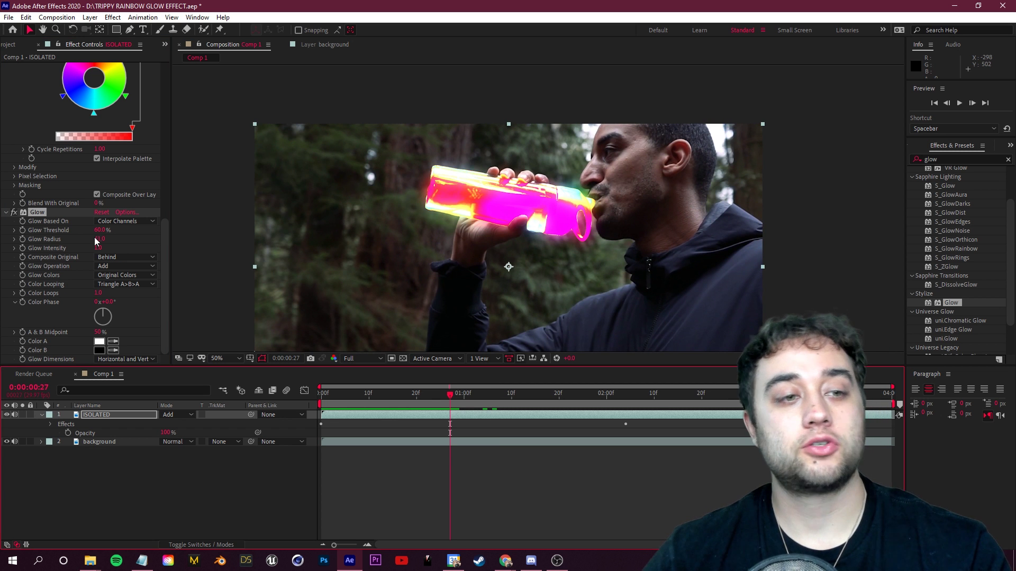
drag(97, 230, 149, 231)
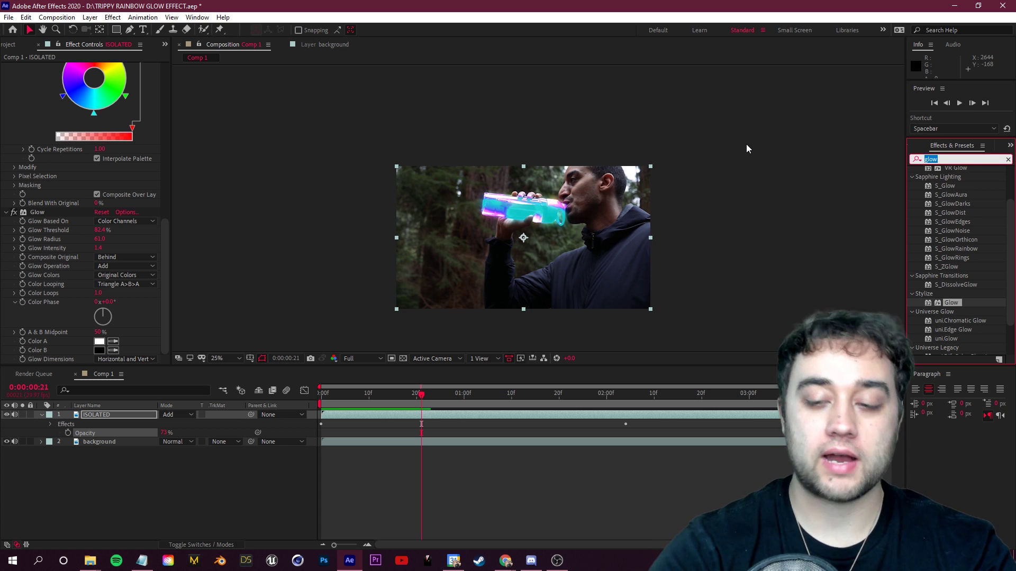
text(trails)
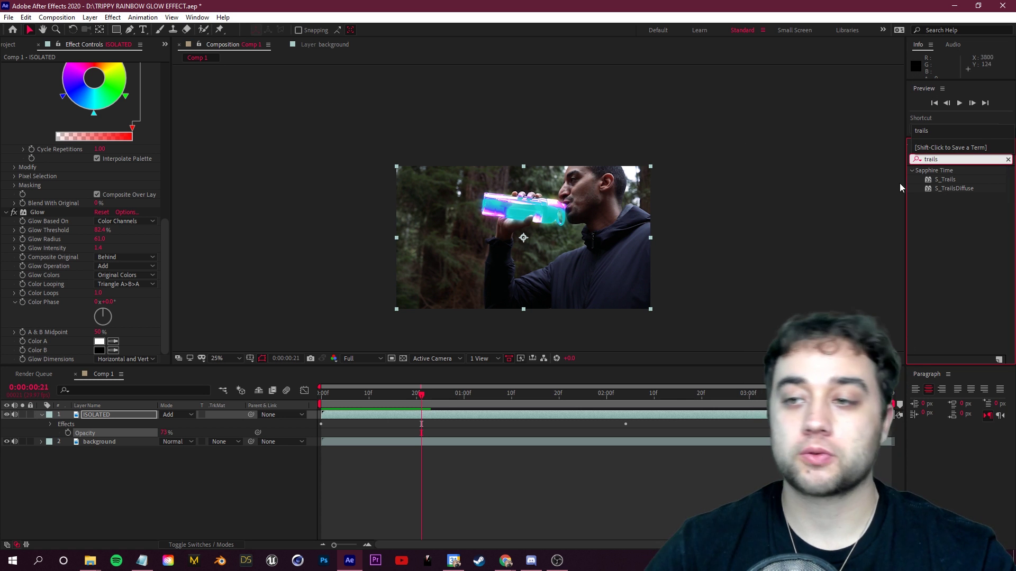
- Try Sapphire S_Trails on the ISOLATED layer, preview it at 50%, then remove it
drag(945, 179, 708, 278)
drag(98, 423, 101, 415)
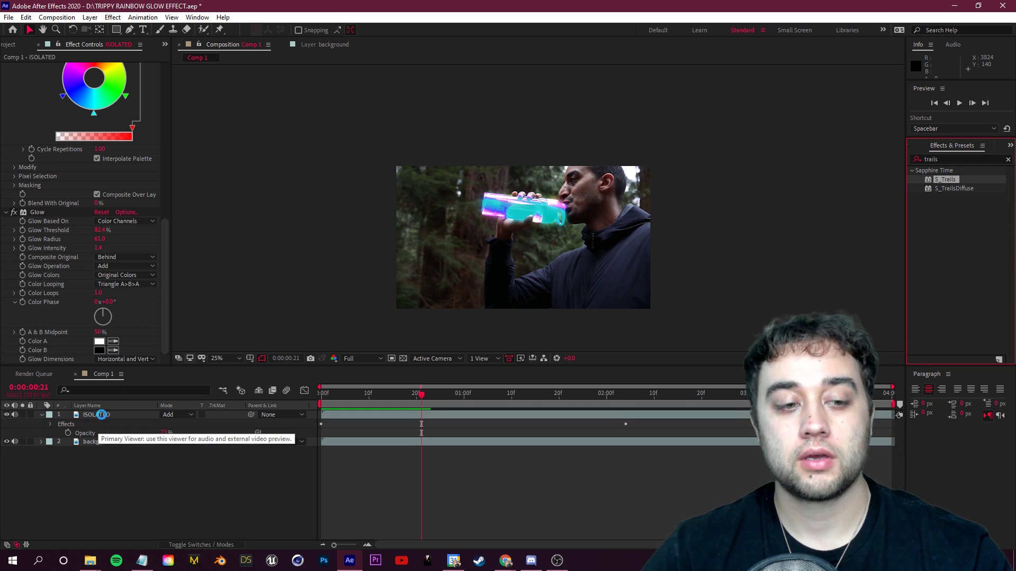
key(period)
drag(421, 399, 357, 399)
scroll(33, 252, up, 5)
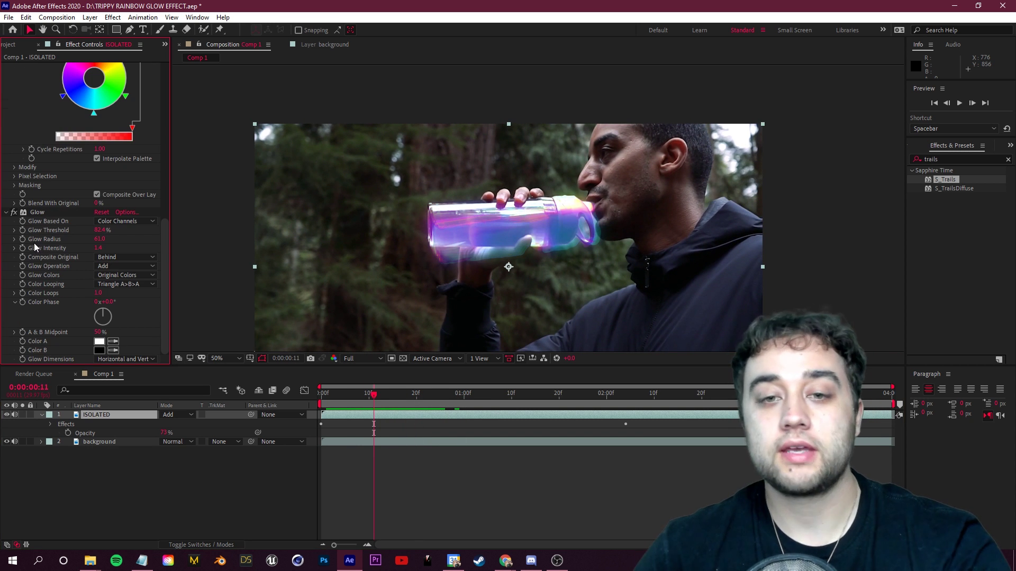
click(939, 159)
- Search Effects for 'echo', zoom back to 25%, and save the project
text(echo)
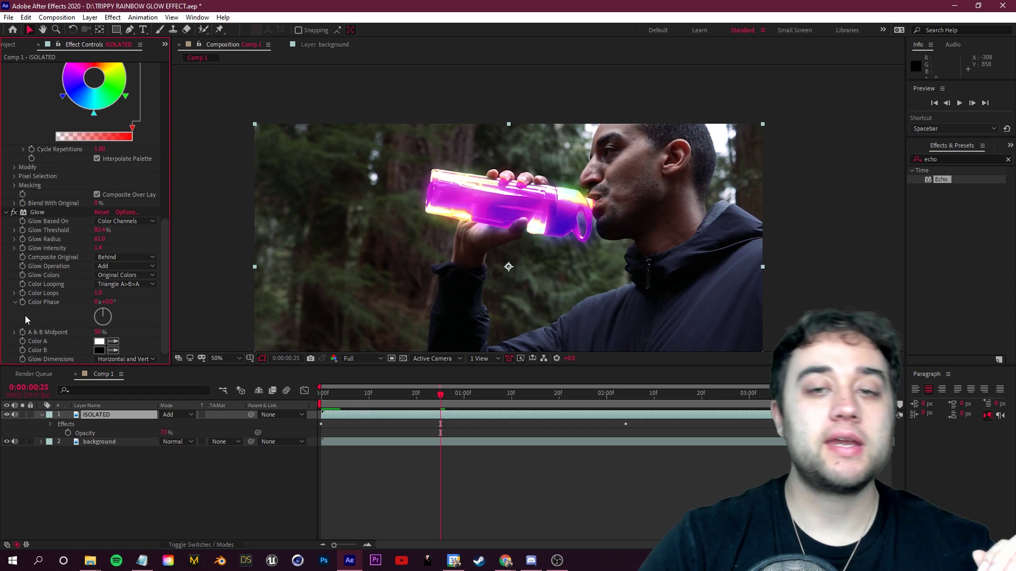
key(comma)
click(8, 17)
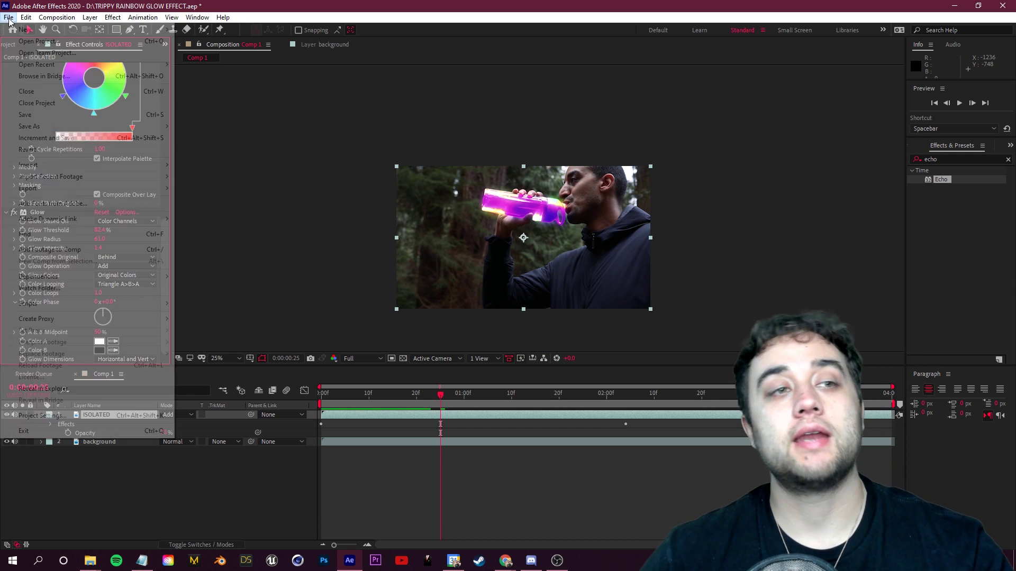
click(73, 116)
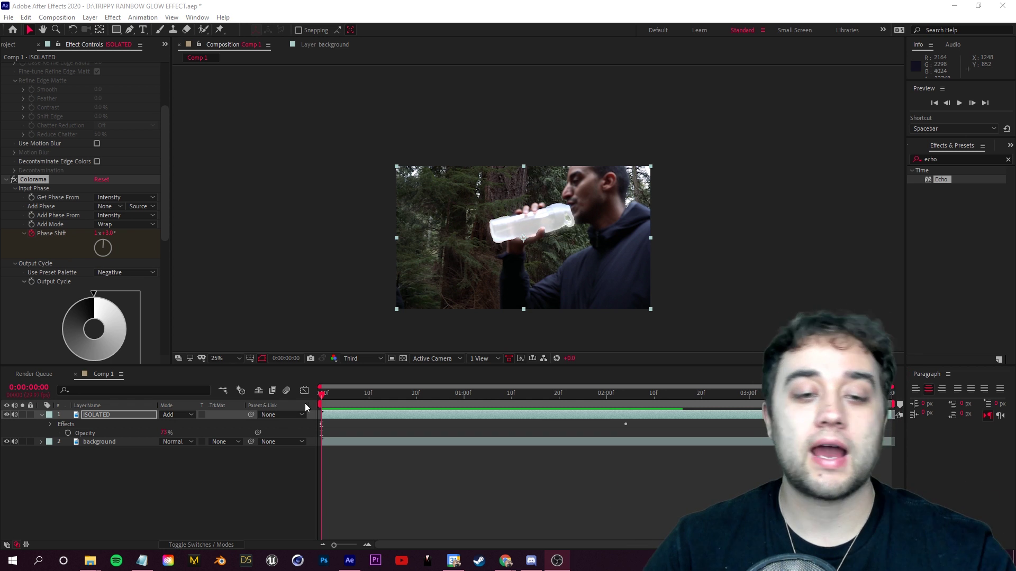
- Change Colorama's preset palette from Negative to Fire and play back the orange-red cycle
drag(329, 393, 495, 401)
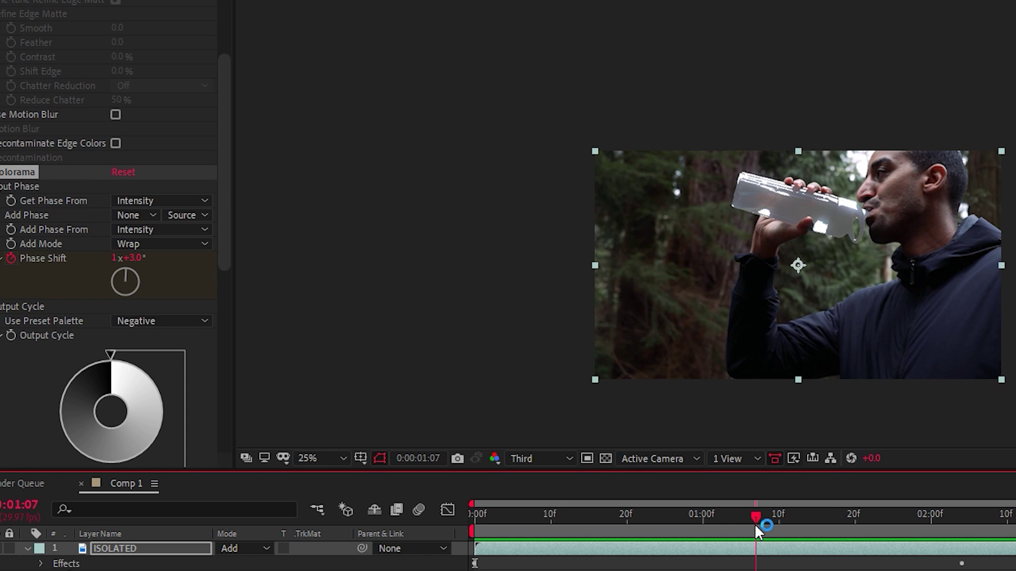
drag(755, 524, 559, 524)
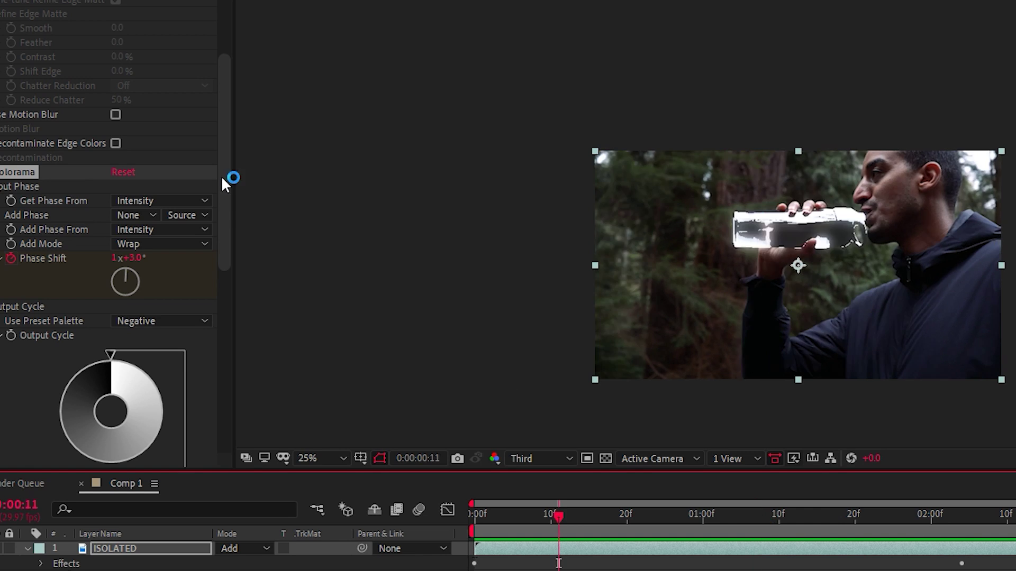
drag(227, 202, 225, 265)
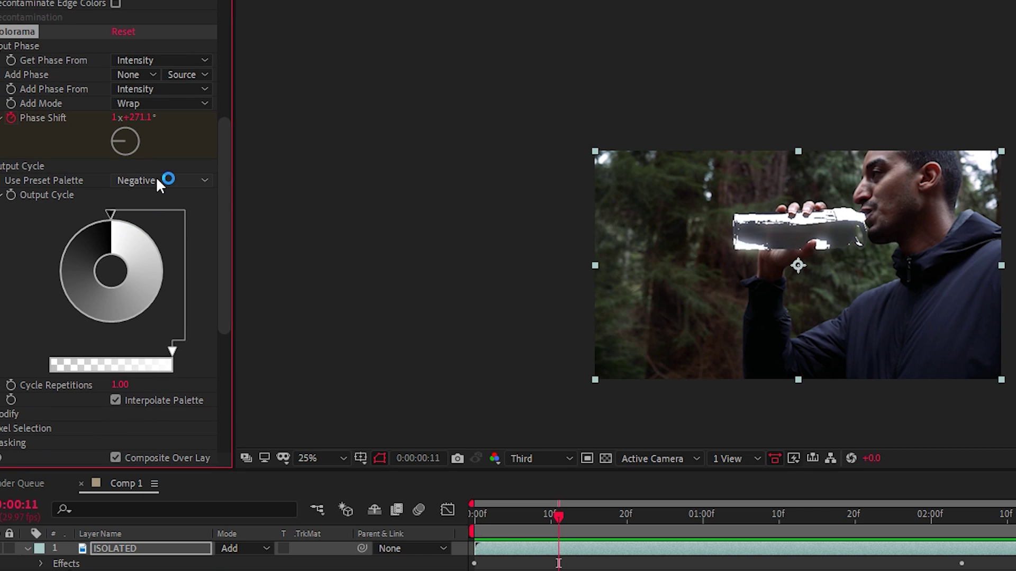
key(space)
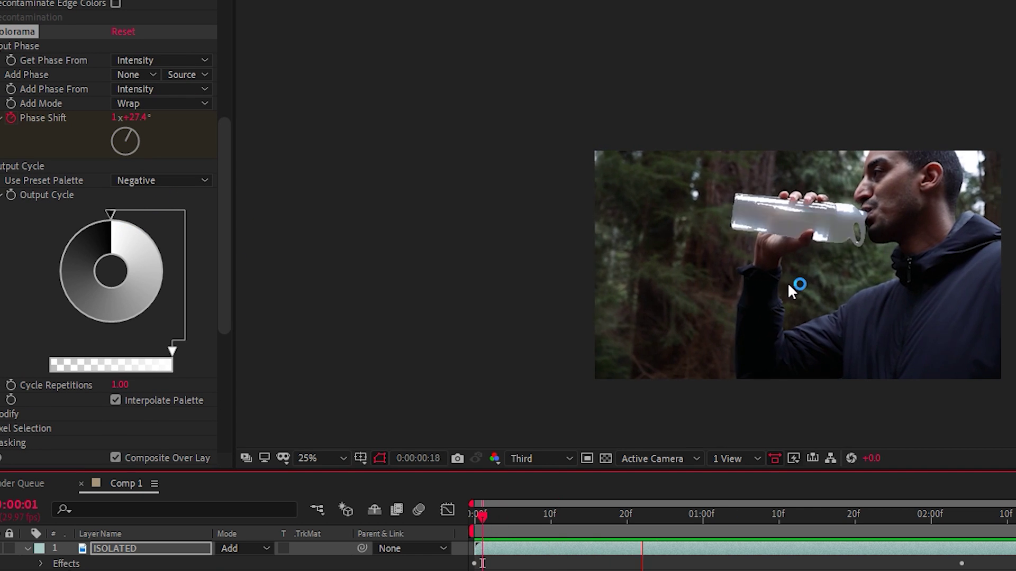
click(195, 180)
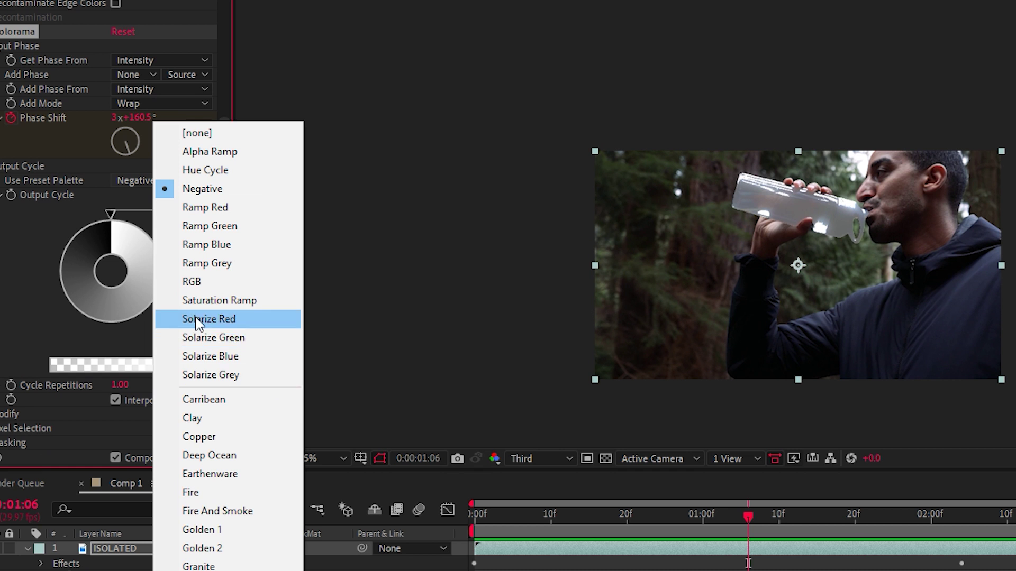
click(231, 496)
key(space)
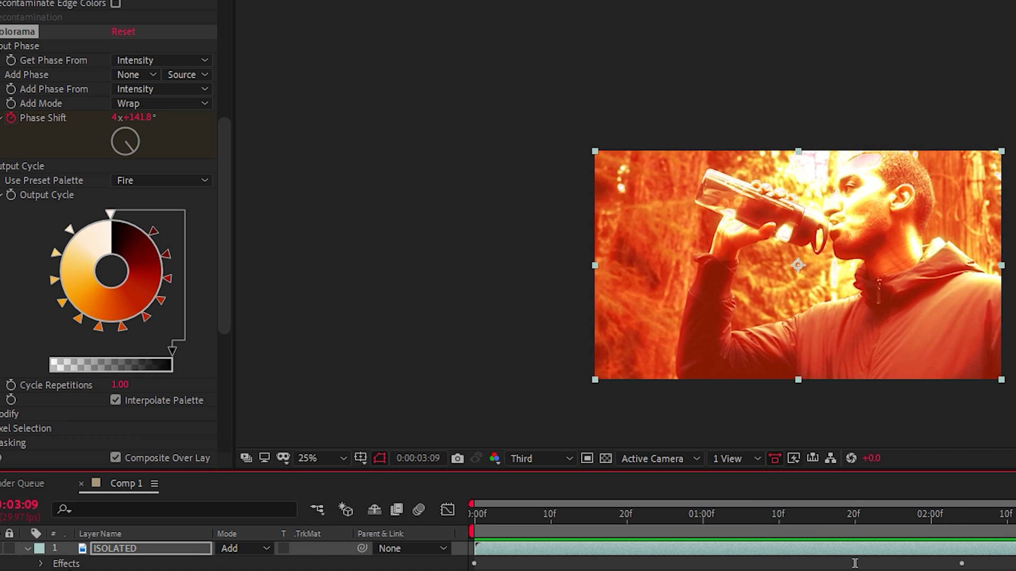
drag(771, 529, 717, 530)
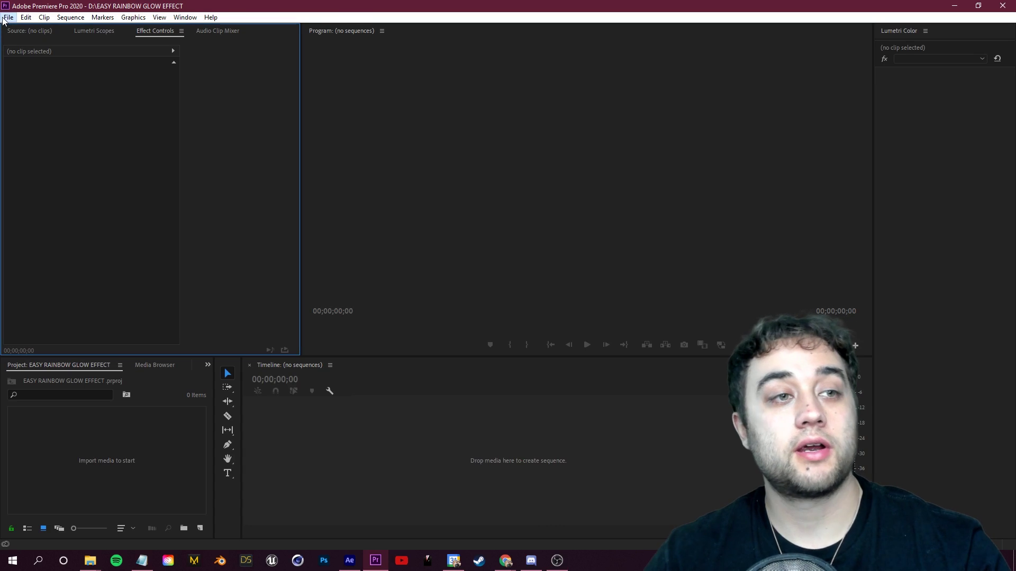
- Choose File > New > Sequence in the EASY RAINBOW GLOW EFFECT project
click(9, 16)
click(381, 85)
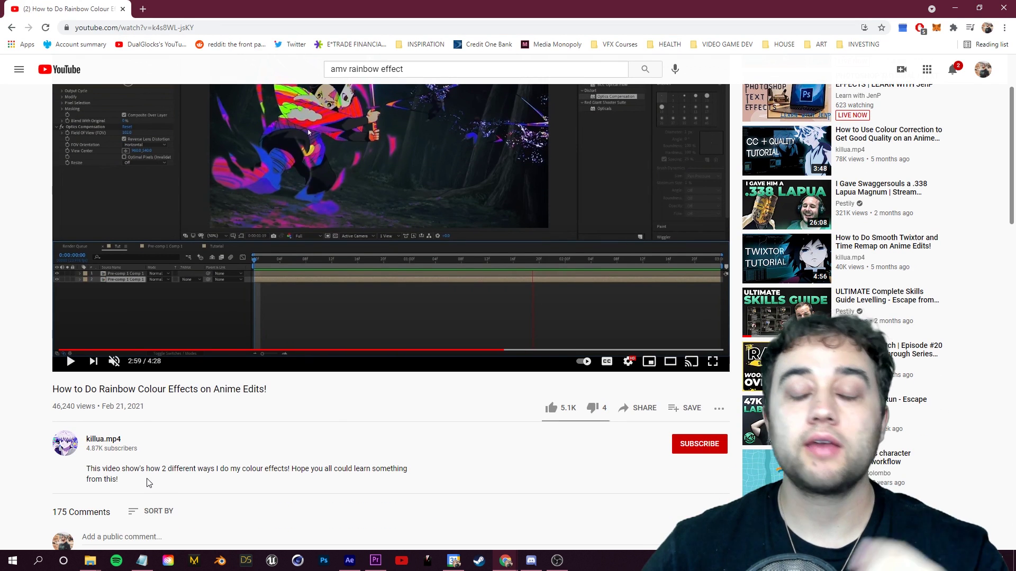
- Skip the YouTube tutorial to 3:13, pause it at 3:14, and return to Premiere Pro
scroll(158, 486, up, 2)
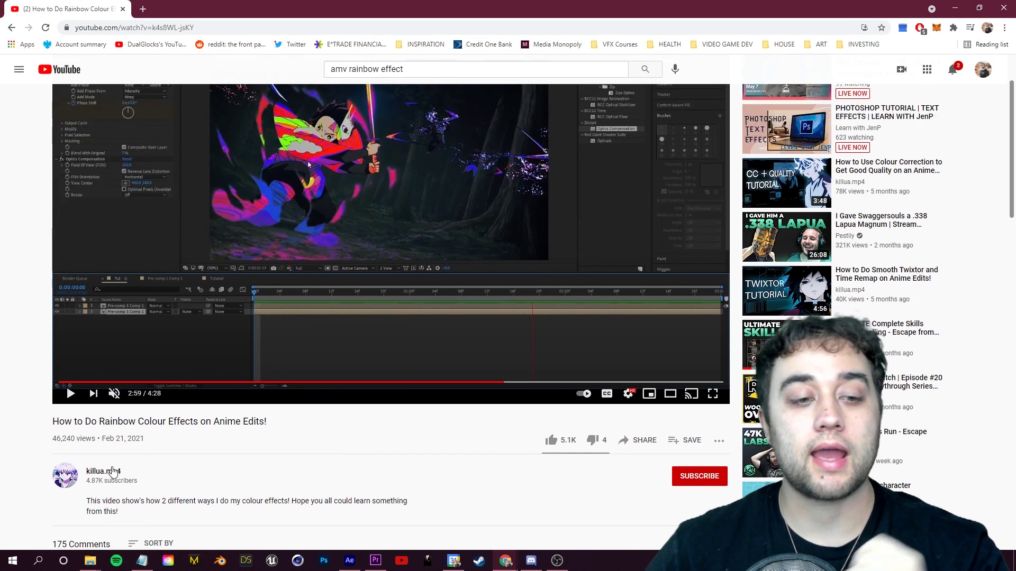
click(452, 456)
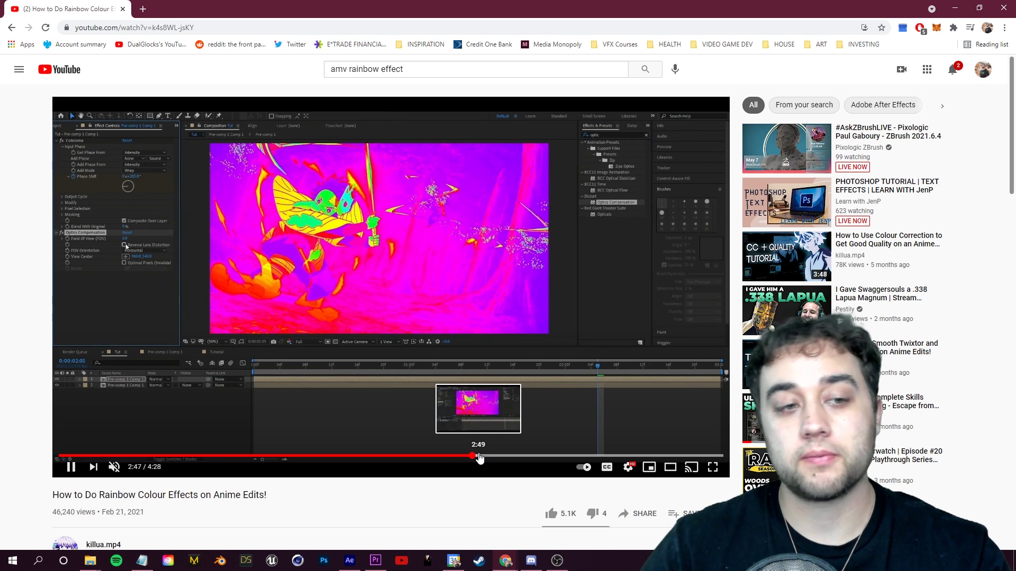
click(536, 456)
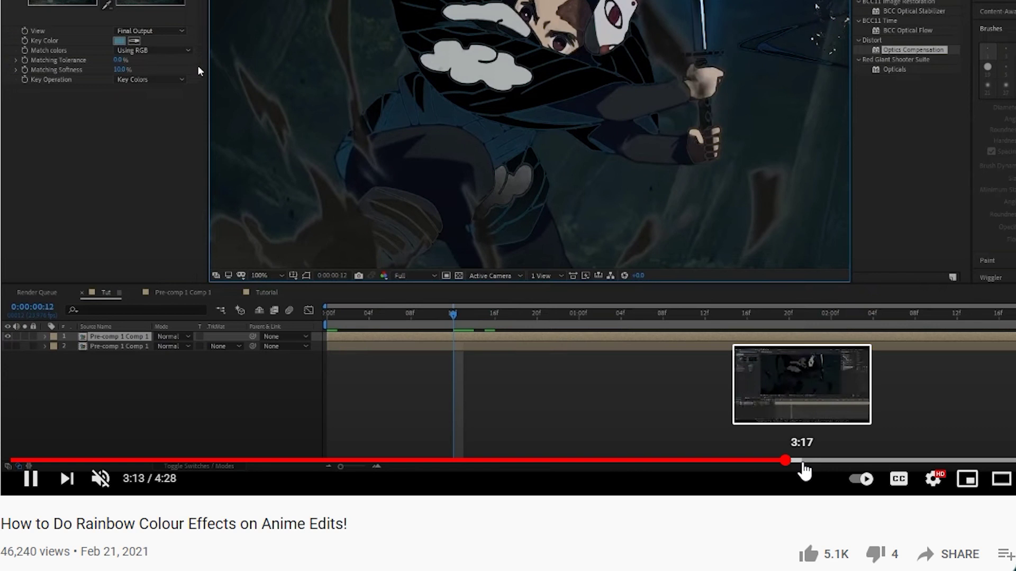
click(444, 347)
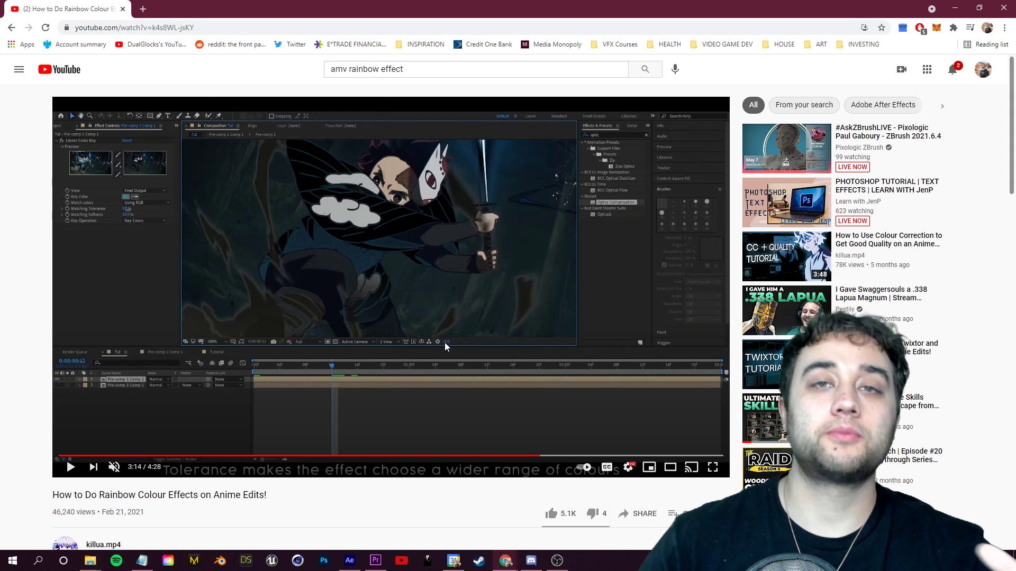
click(375, 562)
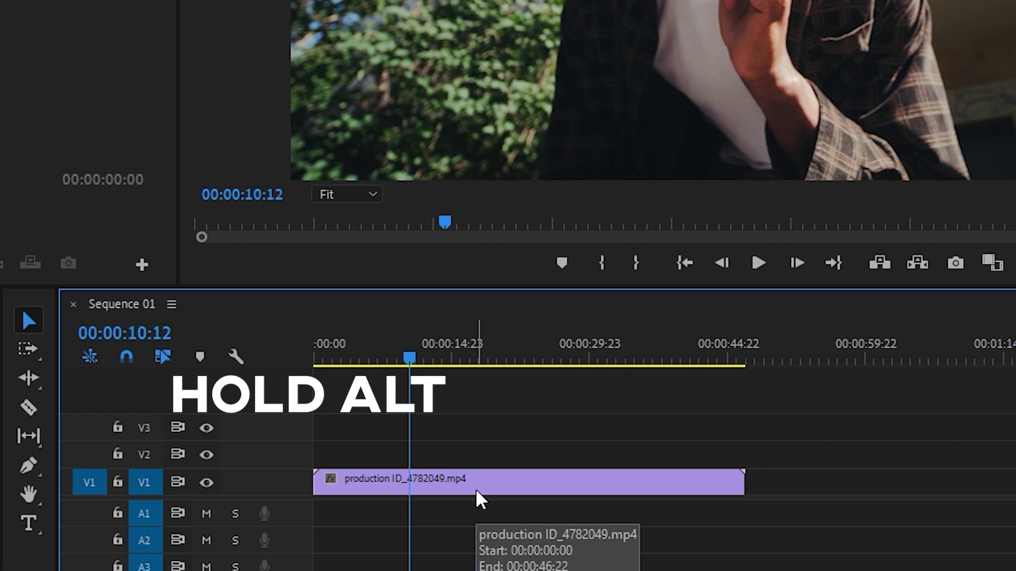
- Alt-drag a copy of production ID_4782049.mp4 onto V2 and show the Effects panel
drag(476, 491, 483, 449)
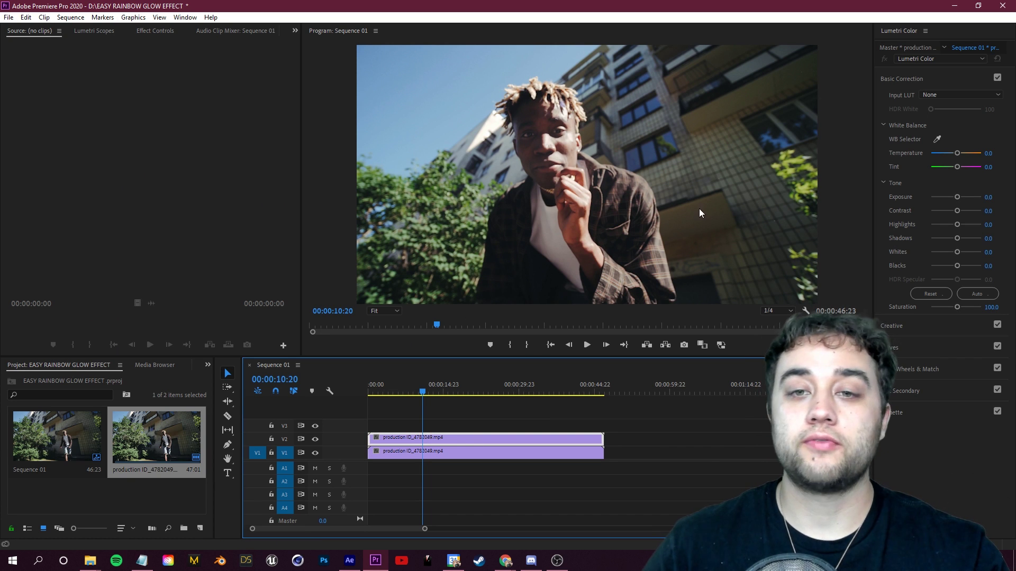
click(443, 454)
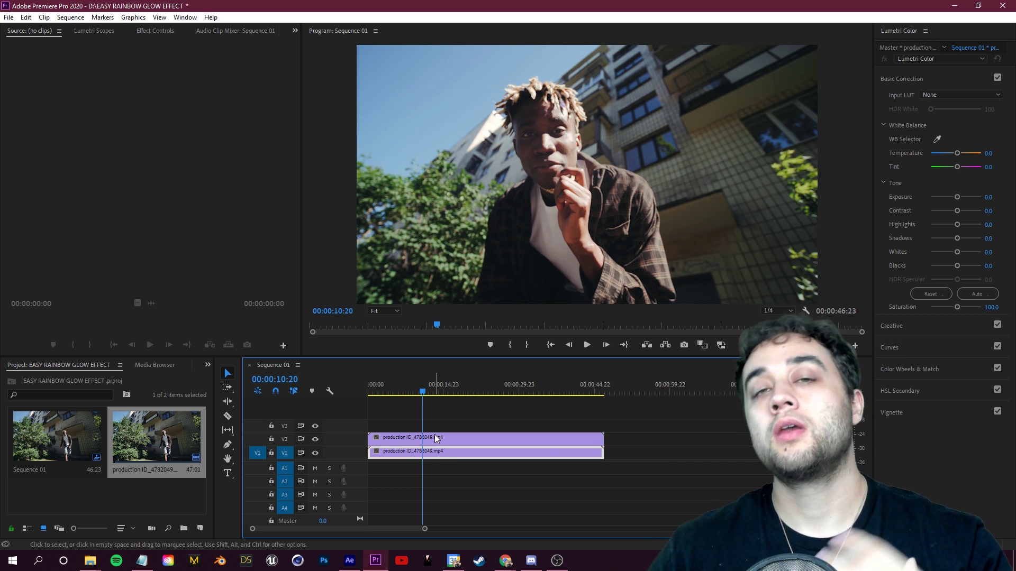
click(437, 439)
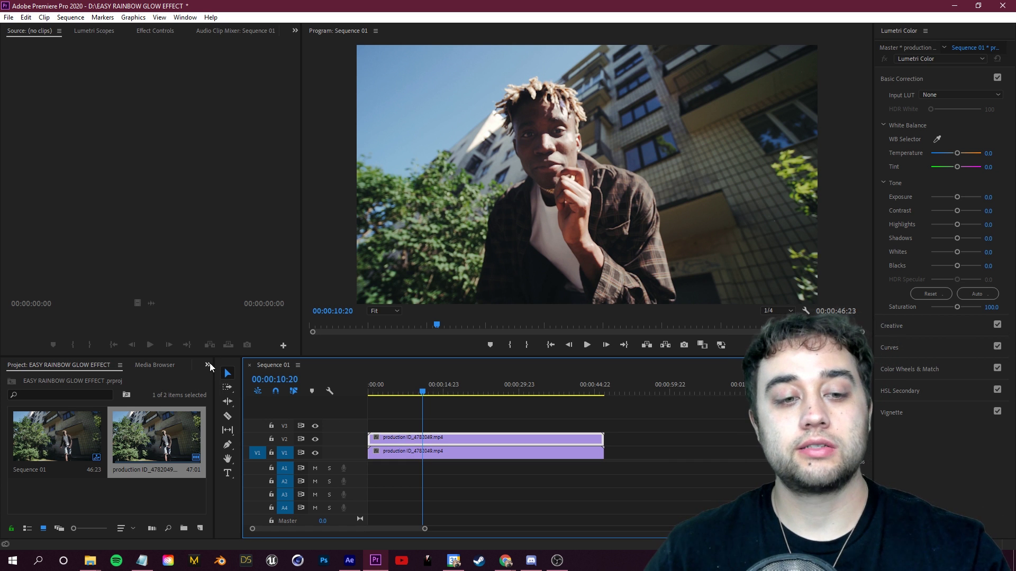
click(209, 365)
click(227, 413)
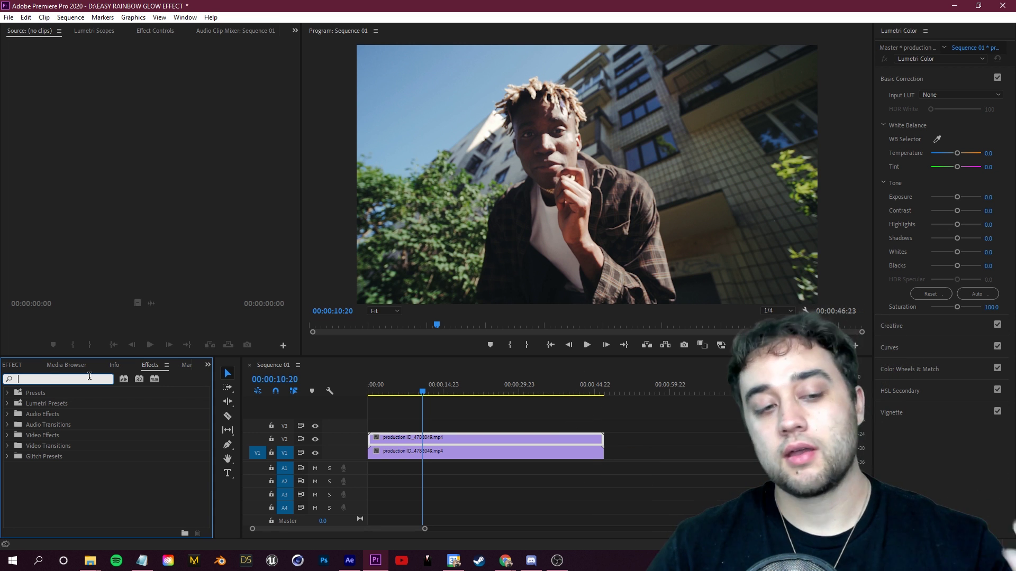
- Apply Ultra Key to the V2 clip with Transparency 54, Highlight 90, Shadow 35, Soften 100
text(ultra)
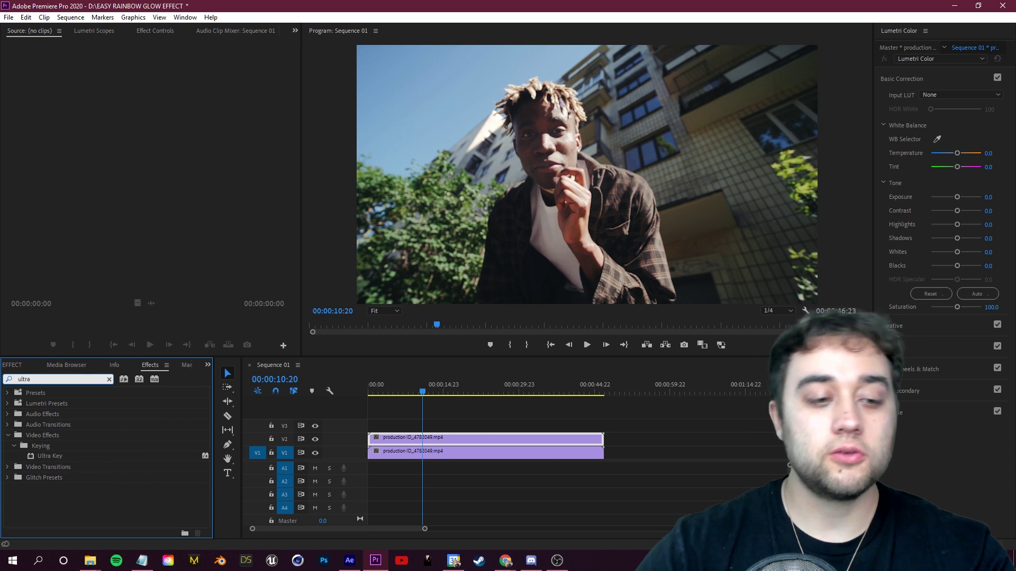
drag(60, 463, 443, 439)
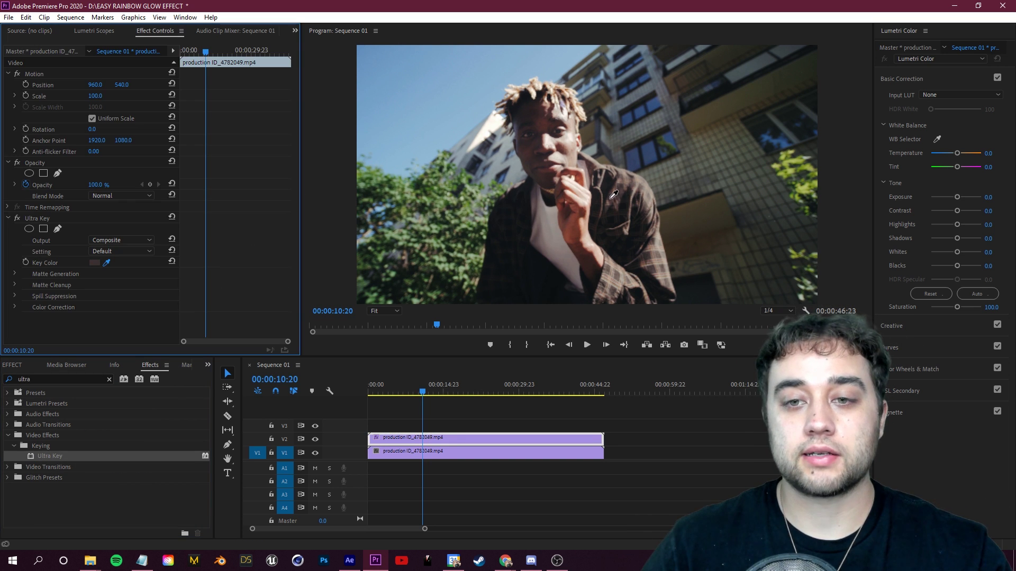
scroll(32, 267, down, 3)
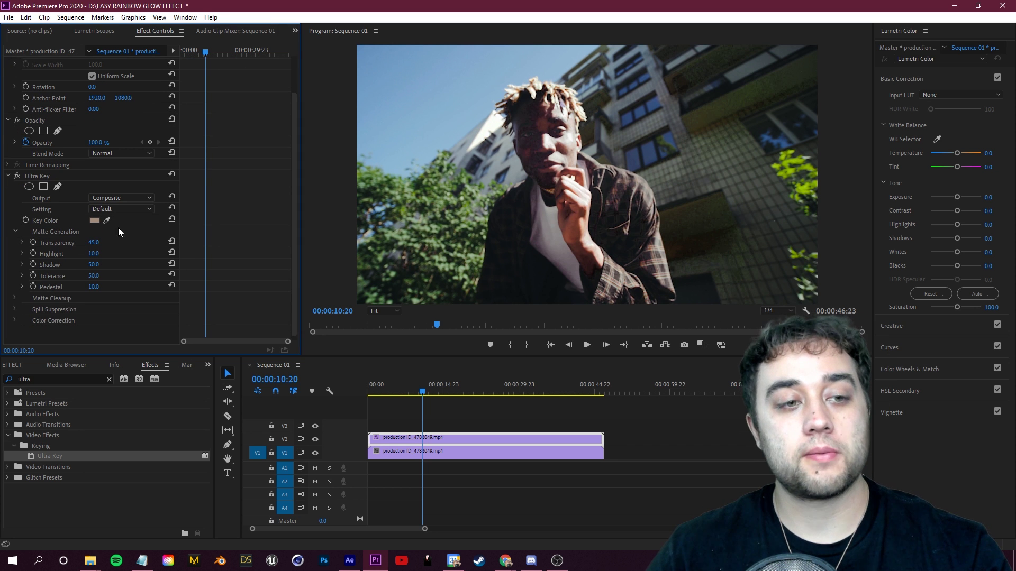
drag(96, 245, 105, 275)
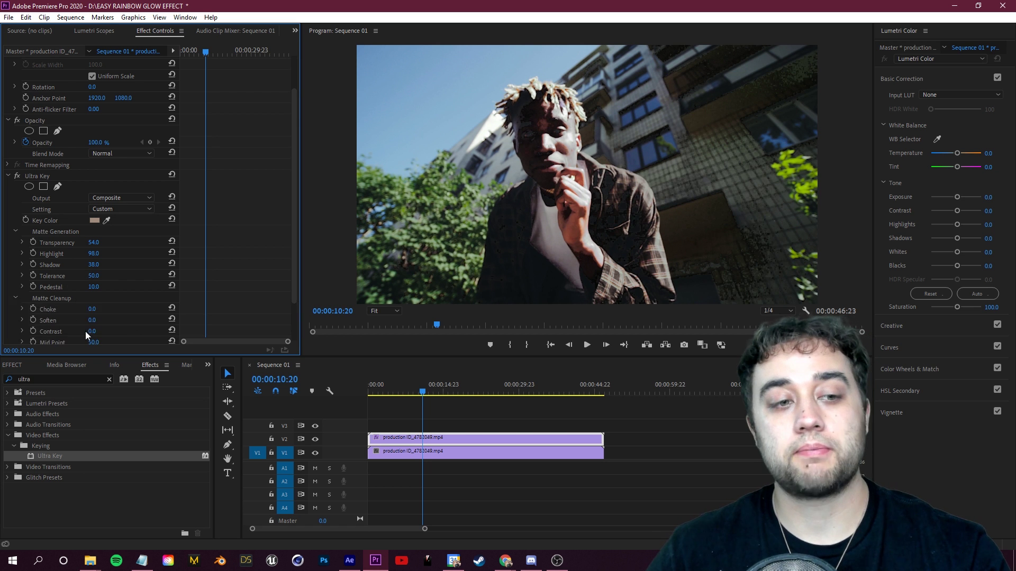
scroll(104, 289, down, 2)
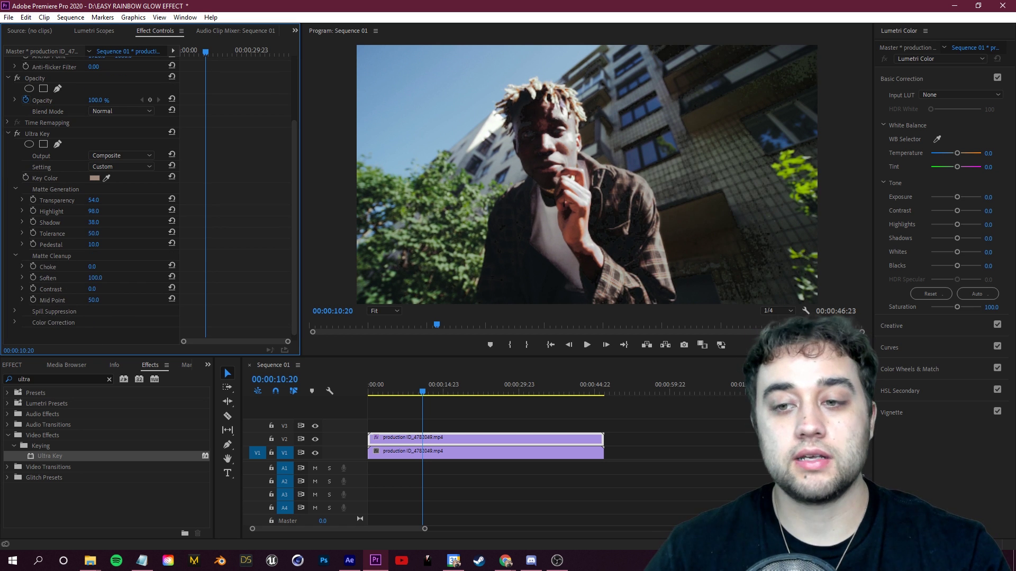
click(486, 454)
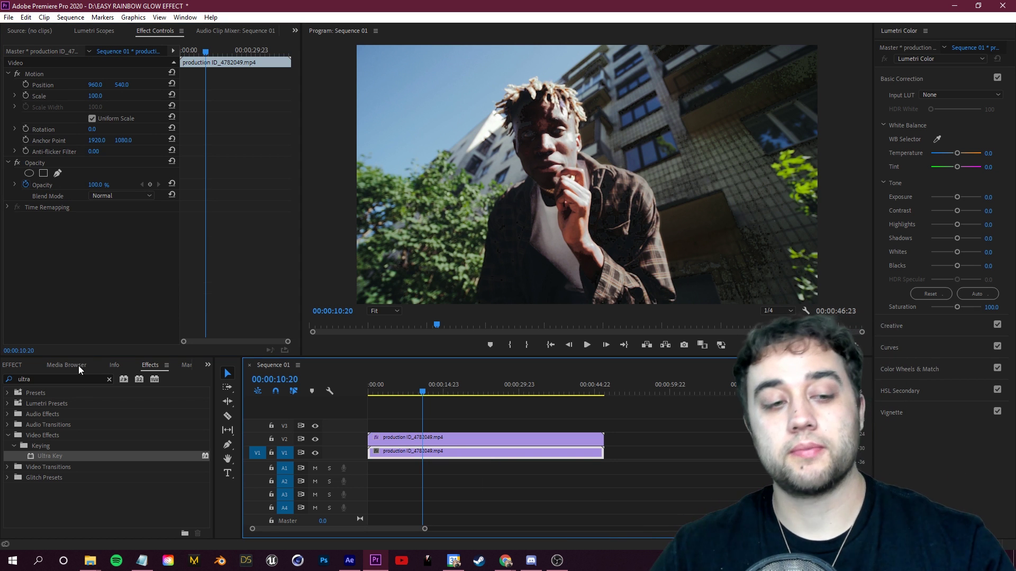
- Add a 4-Color Gradient to the lower V1 clip and reposition its yellow point
click(109, 379)
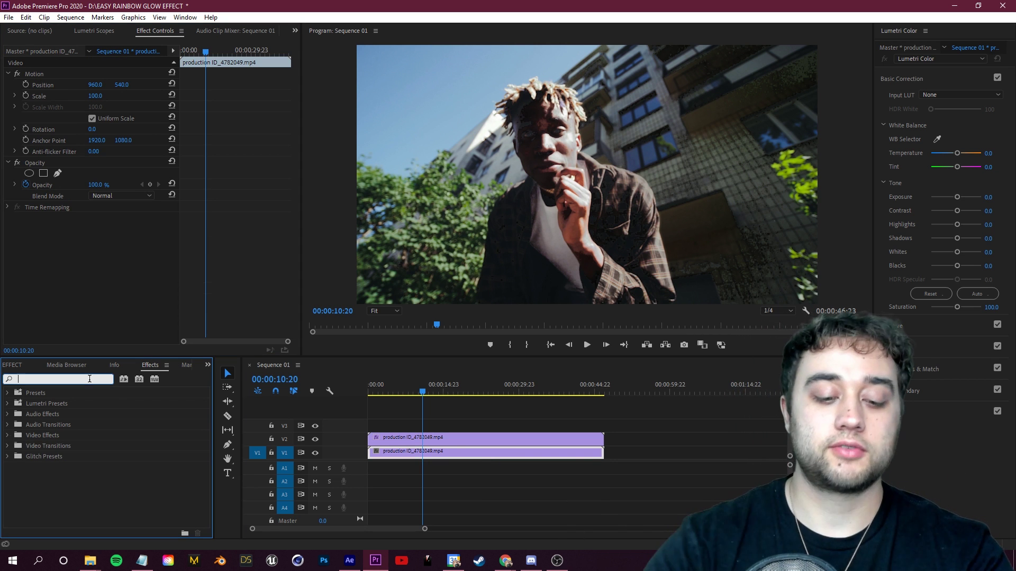
text(gradient)
drag(51, 438, 447, 454)
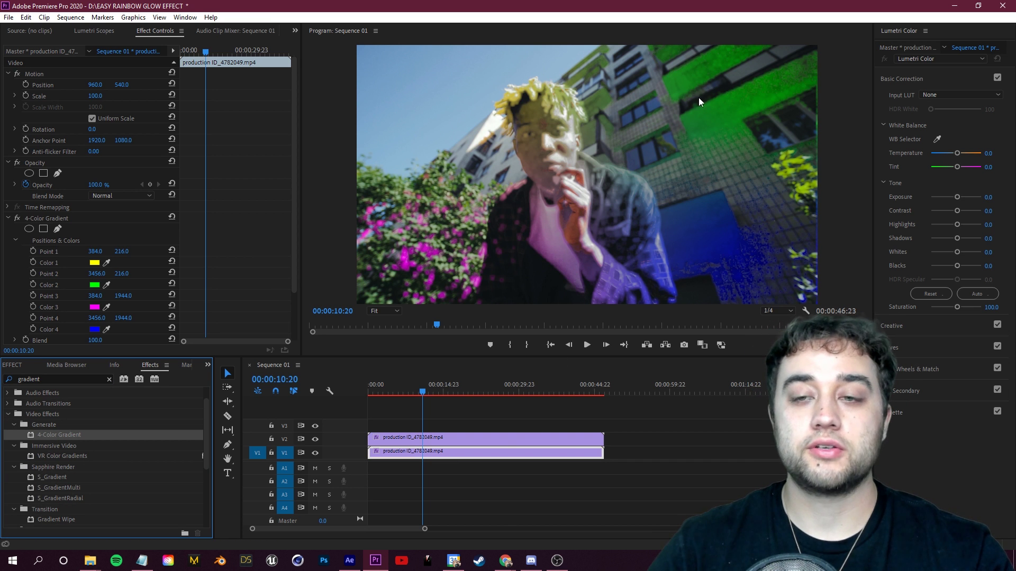
drag(96, 251, 132, 275)
scroll(112, 259, down, 2)
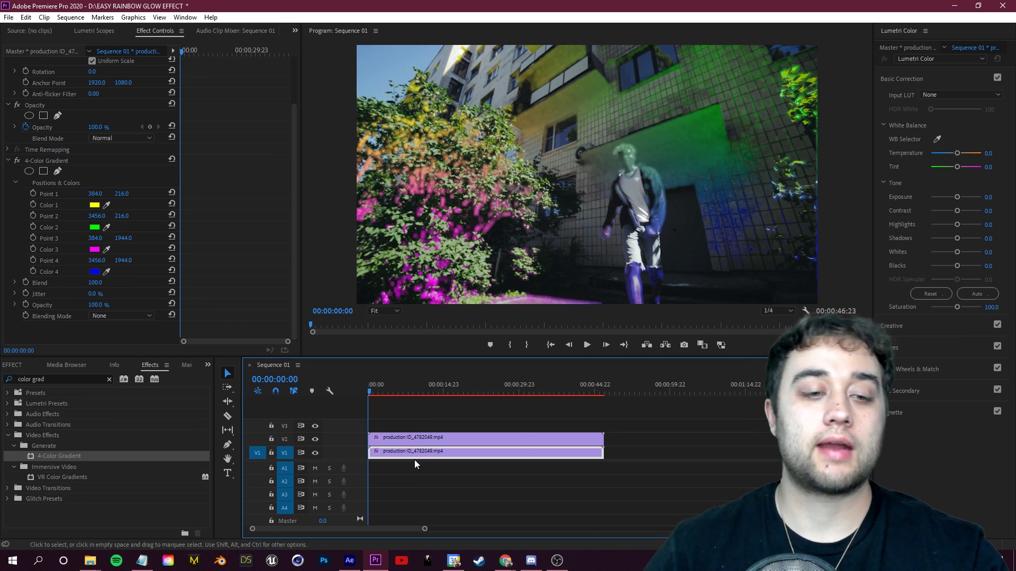
- Add Color Balance (HLS) to the V1 clip and set a starting Hue keyframe
click(109, 379)
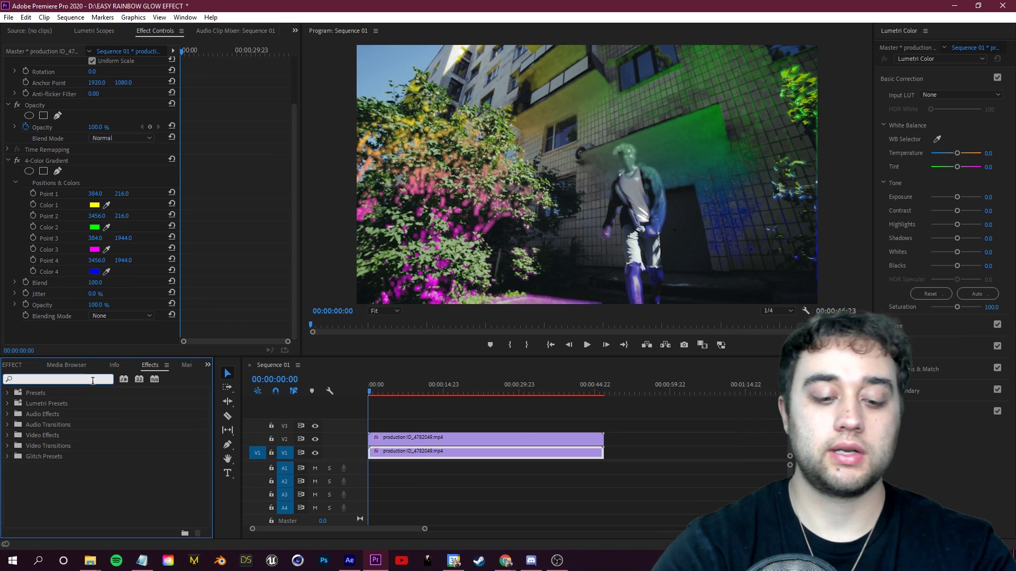
text(hls)
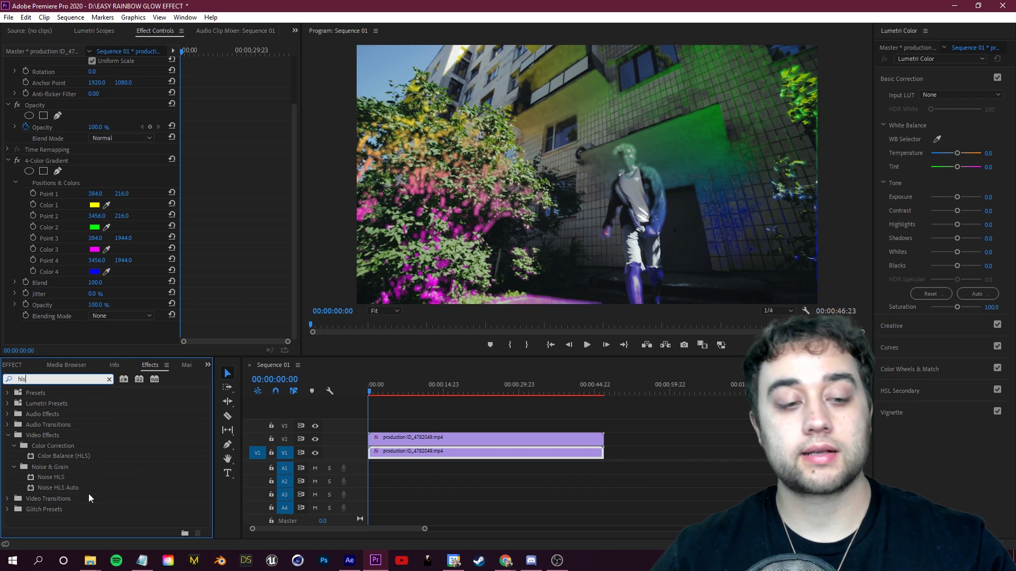
drag(61, 456, 408, 452)
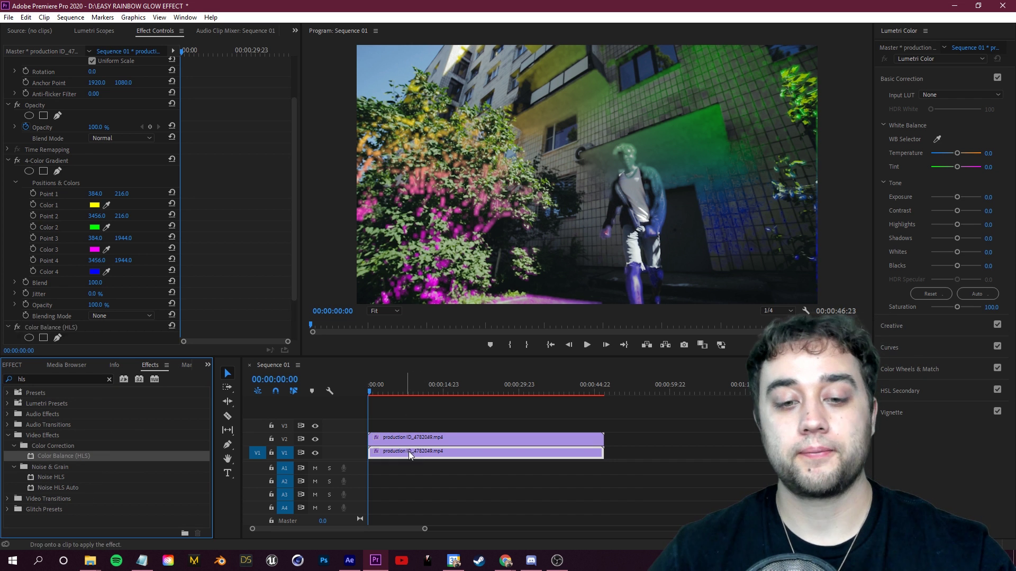
drag(373, 392, 366, 397)
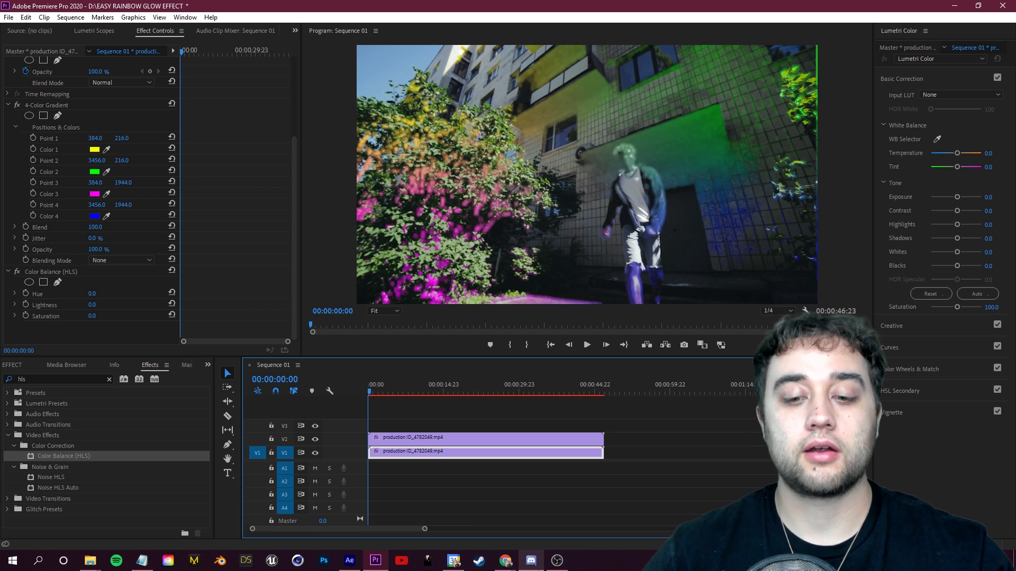
click(556, 561)
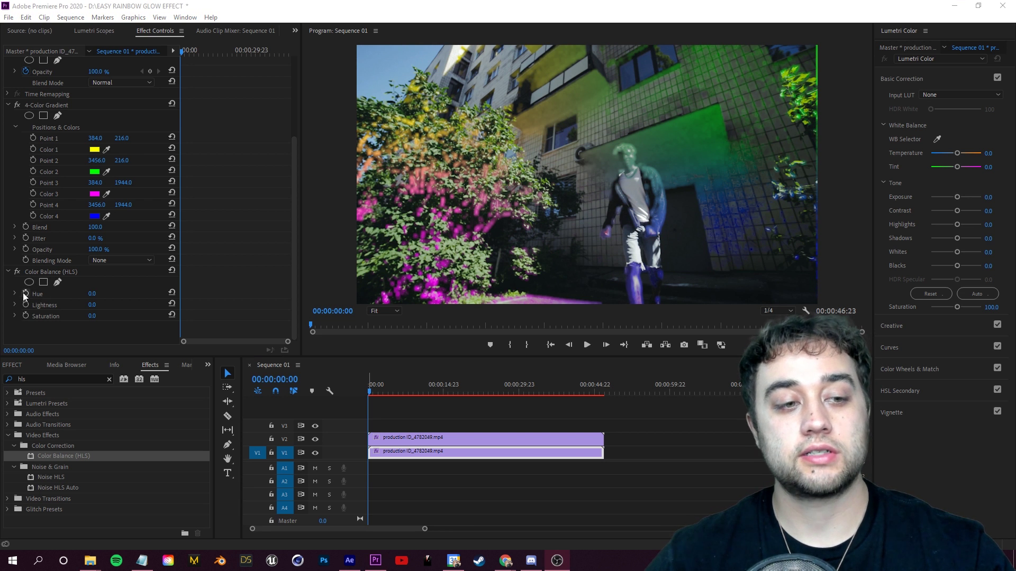
click(25, 293)
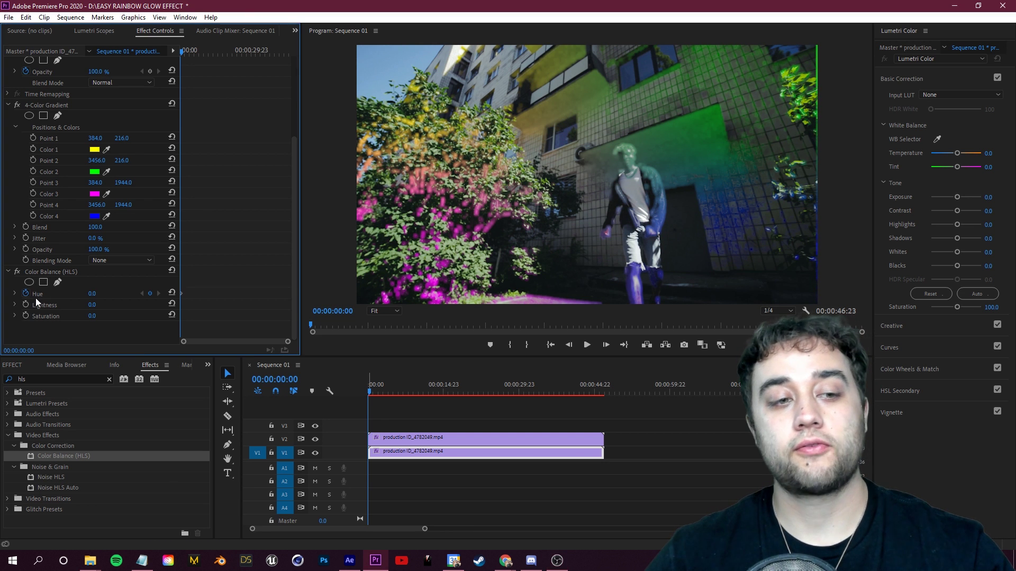
- Set a later Hue keyframe and play back the hue cycle from the start
drag(383, 393, 455, 405)
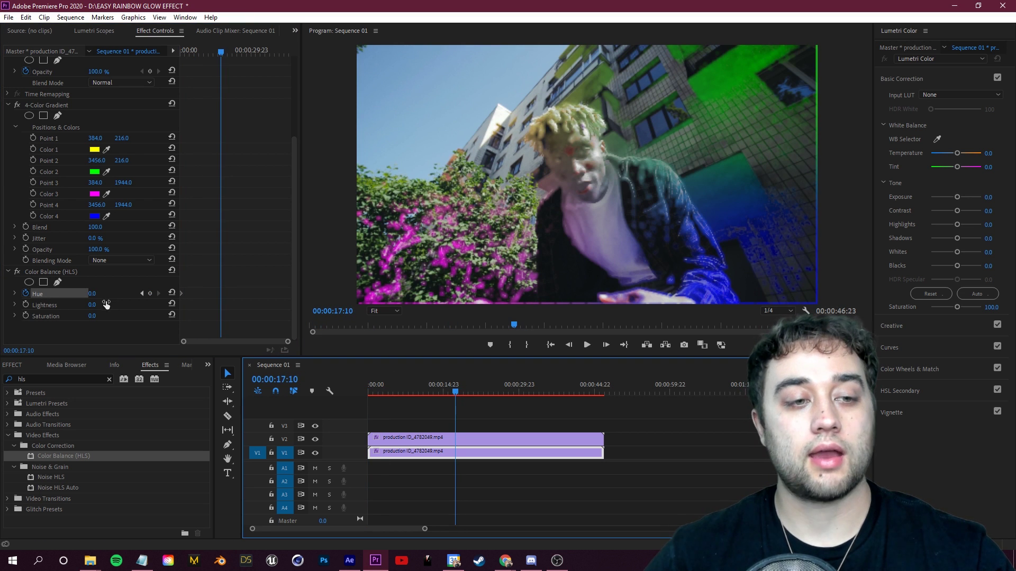
drag(93, 294, 94, 294)
click(414, 416)
key(Home)
key(space)
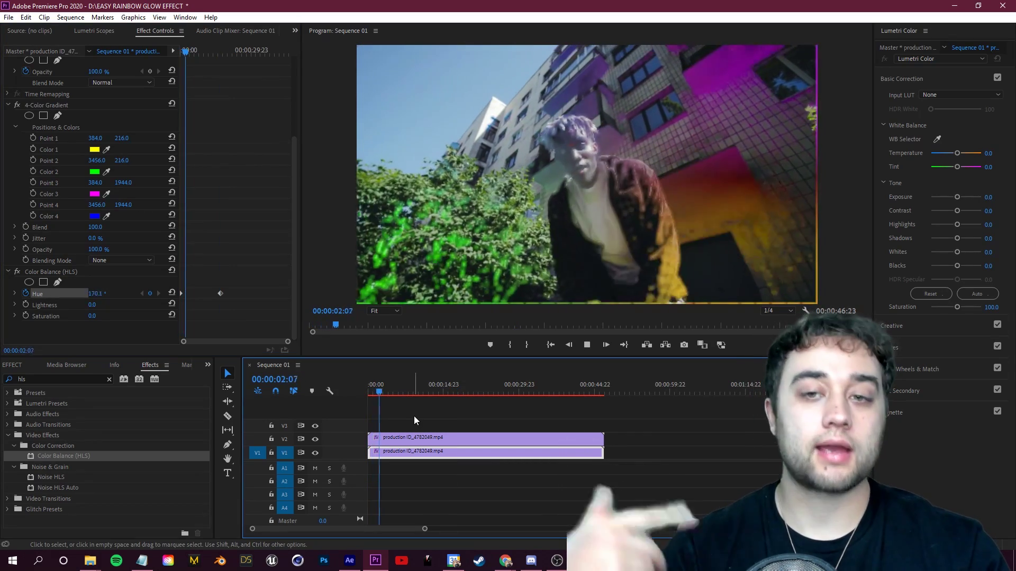
- Raise Saturation to 28 and briefly preview the cycling colours
drag(92, 316, 101, 316)
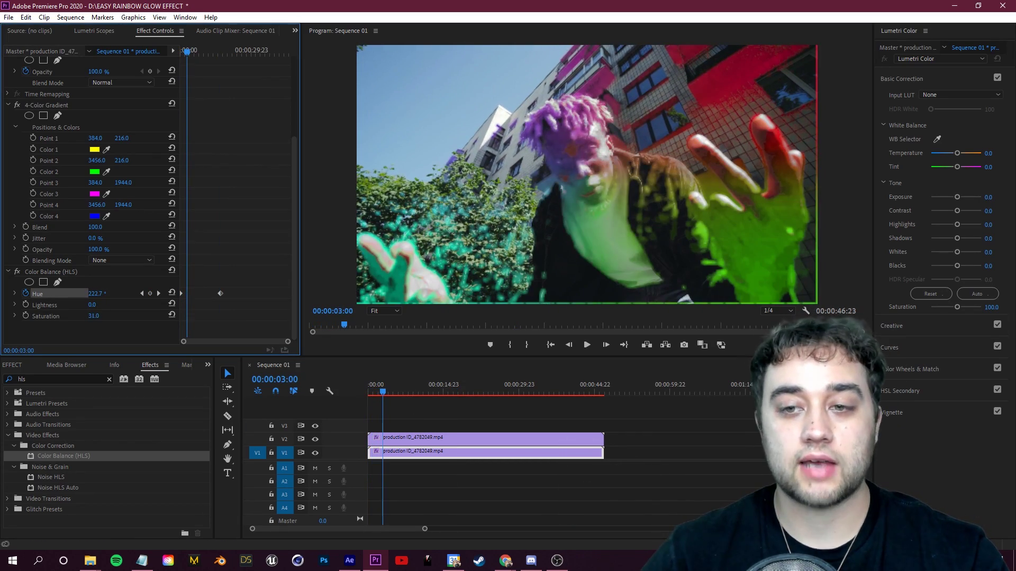
key(space)
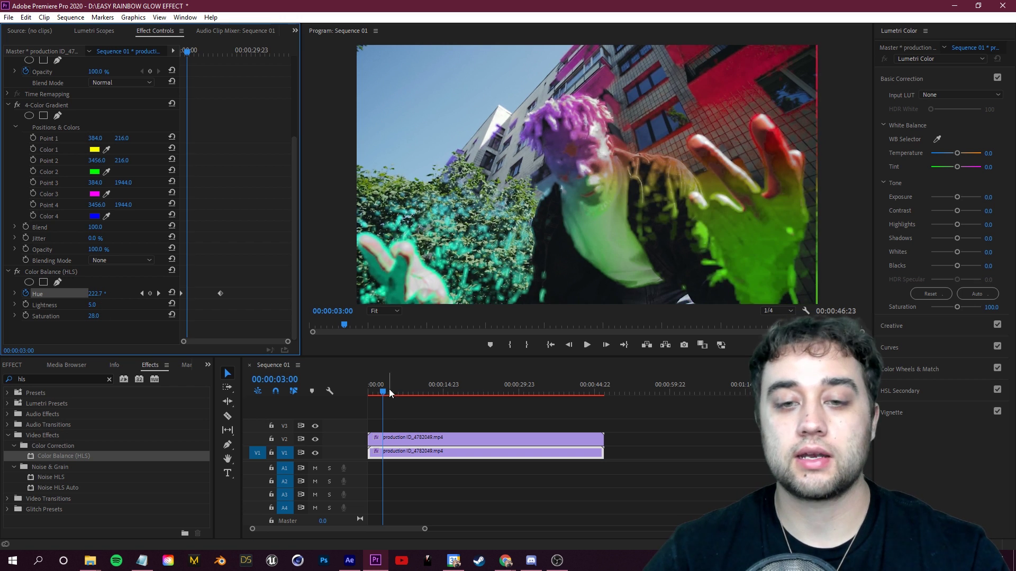
click(433, 446)
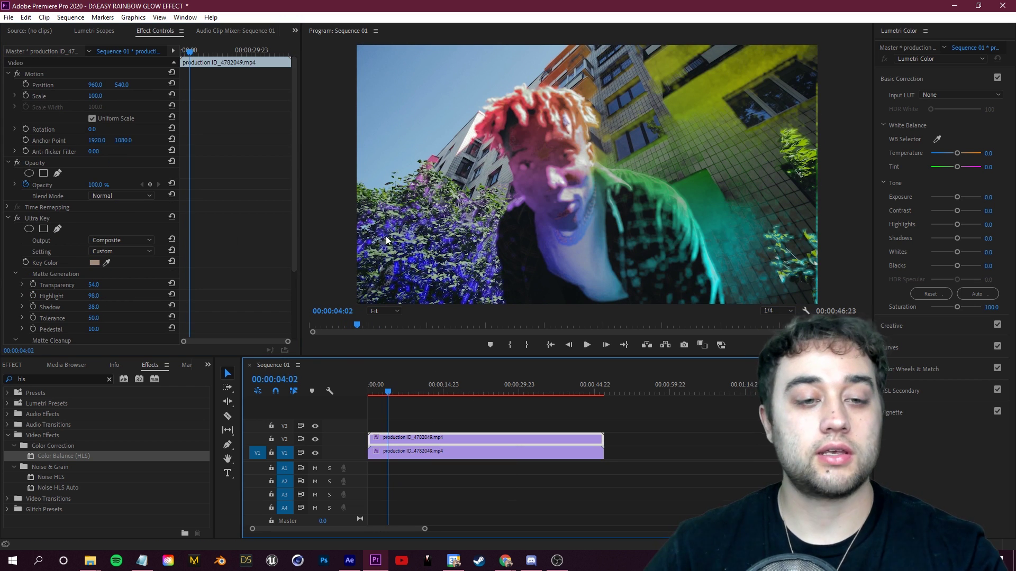
- Delete Ultra Key from the V2 clip and apply Color Key in its place
click(41, 226)
key(Delete)
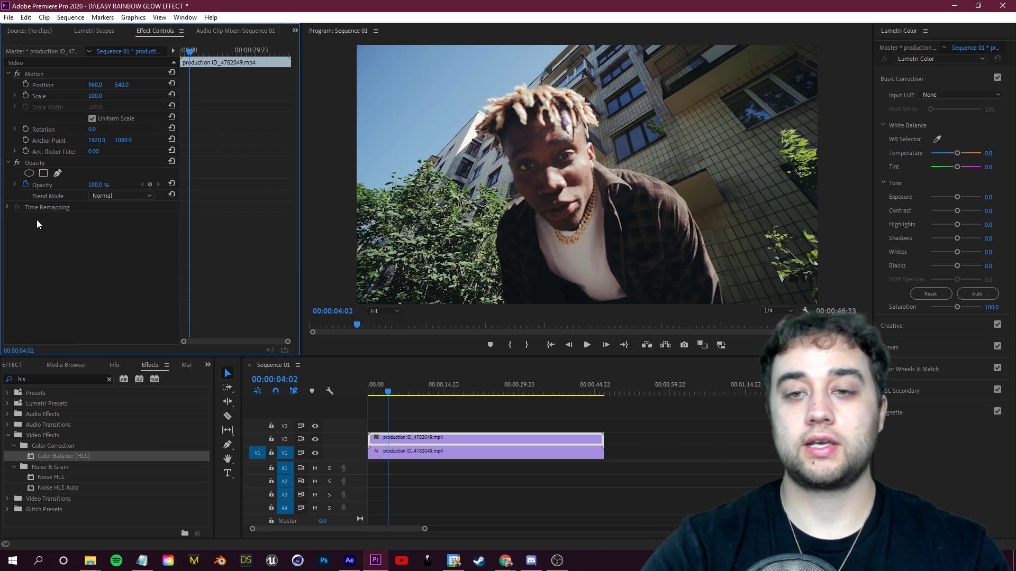
double_click(43, 380)
text(color)
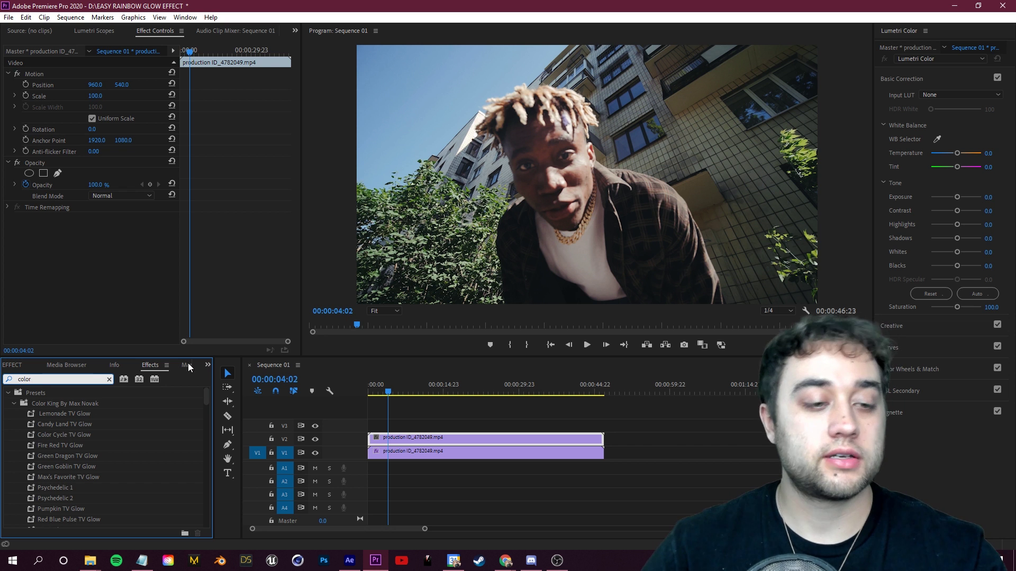
text( key)
click(43, 456)
drag(406, 434, 388, 437)
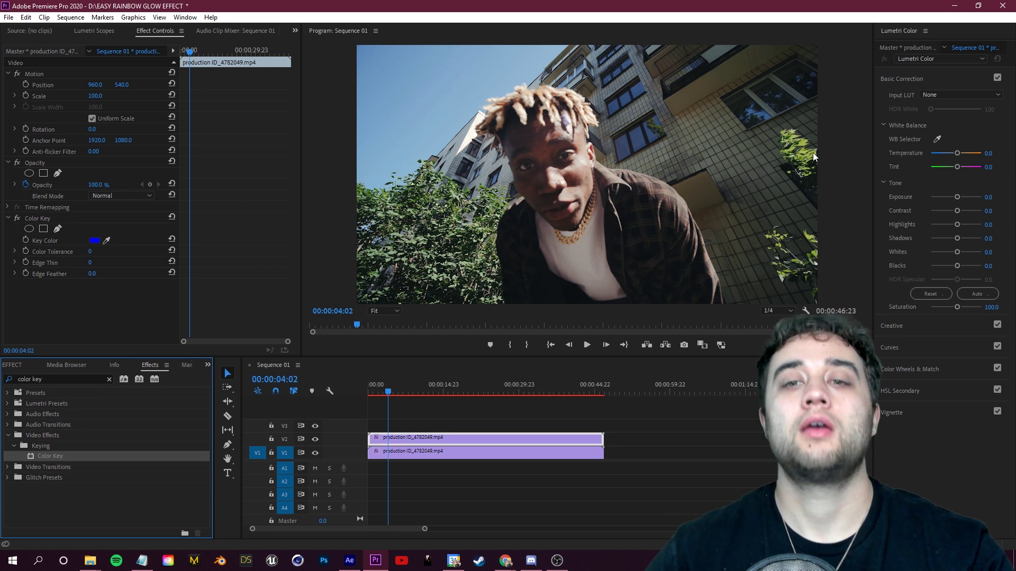
- Sample the key colour from the footage, adjust Color Tolerance and Edge Feather, and preview
click(811, 147)
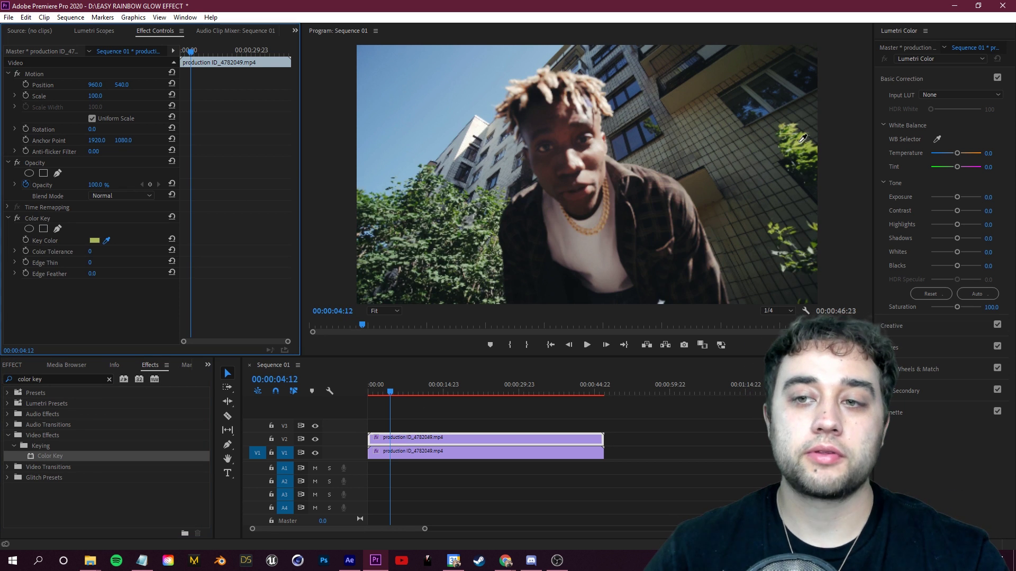
click(803, 138)
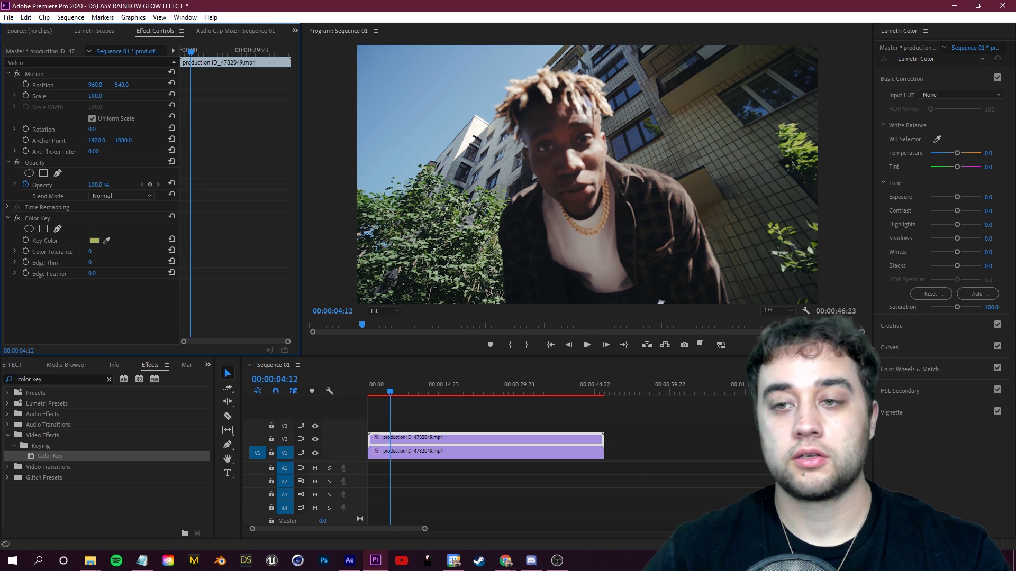
drag(90, 252, 160, 252)
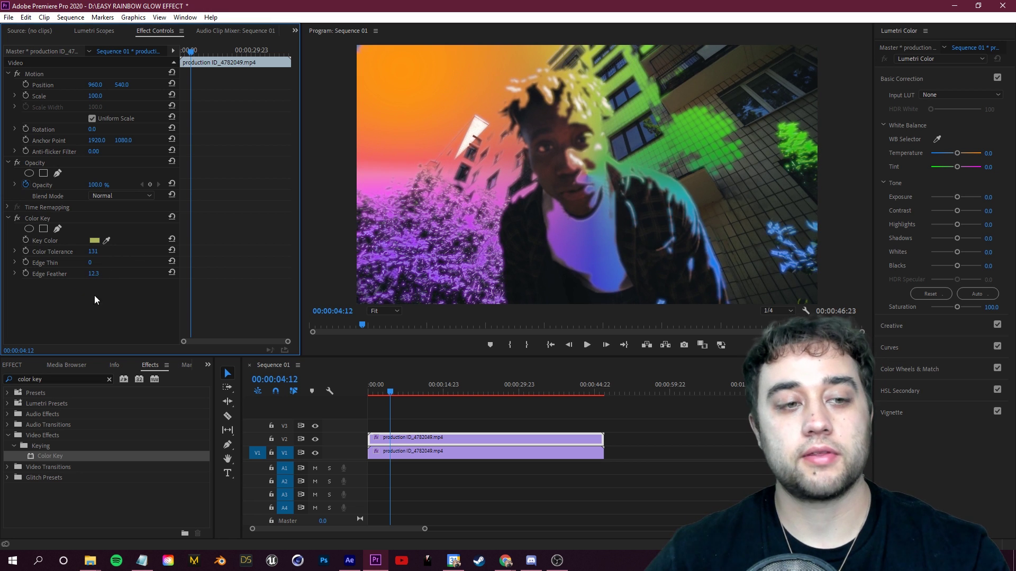
drag(91, 279, 151, 273)
key(space)
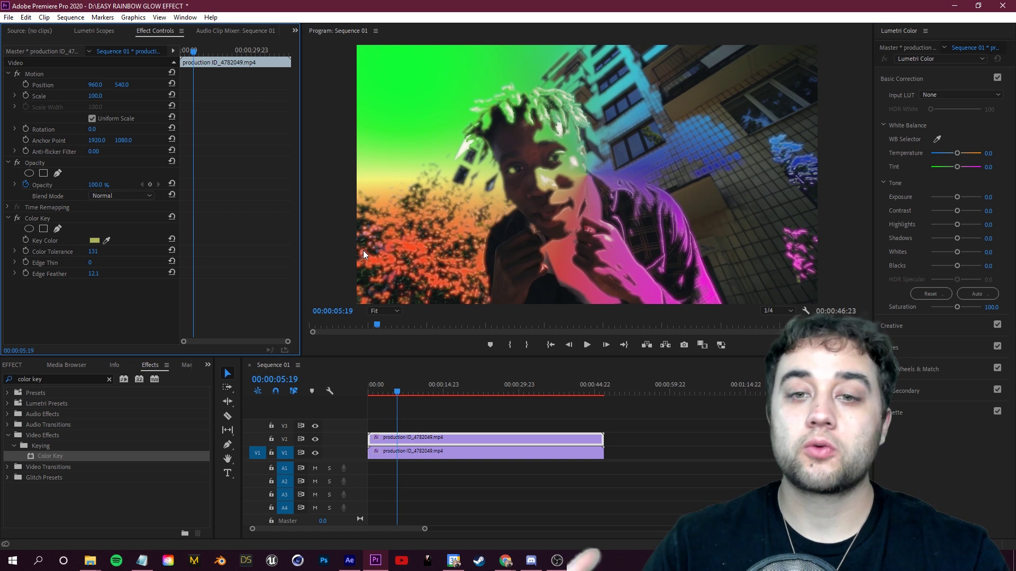
key(ctrl+z)
key(ctrl+z)
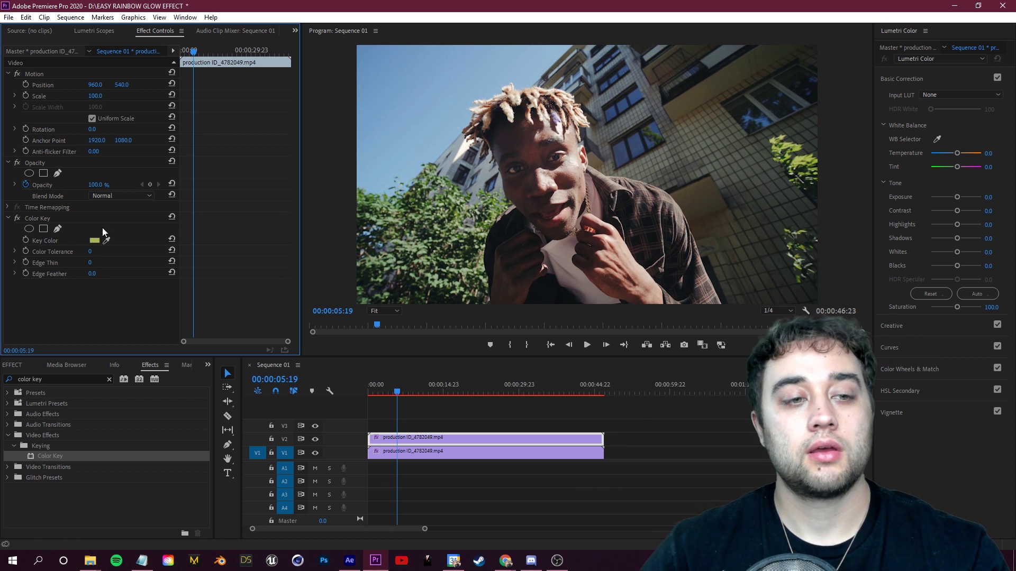
- Raise Color Key's Color Tolerance to about 72 and Edge Feather to about 21.5, previewing playback
drag(90, 252, 104, 274)
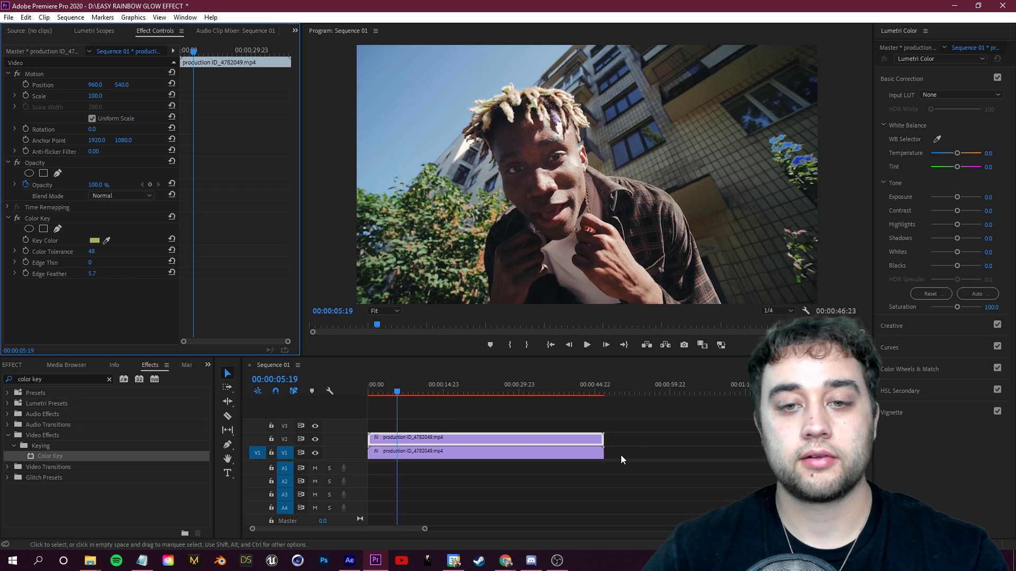
key(space)
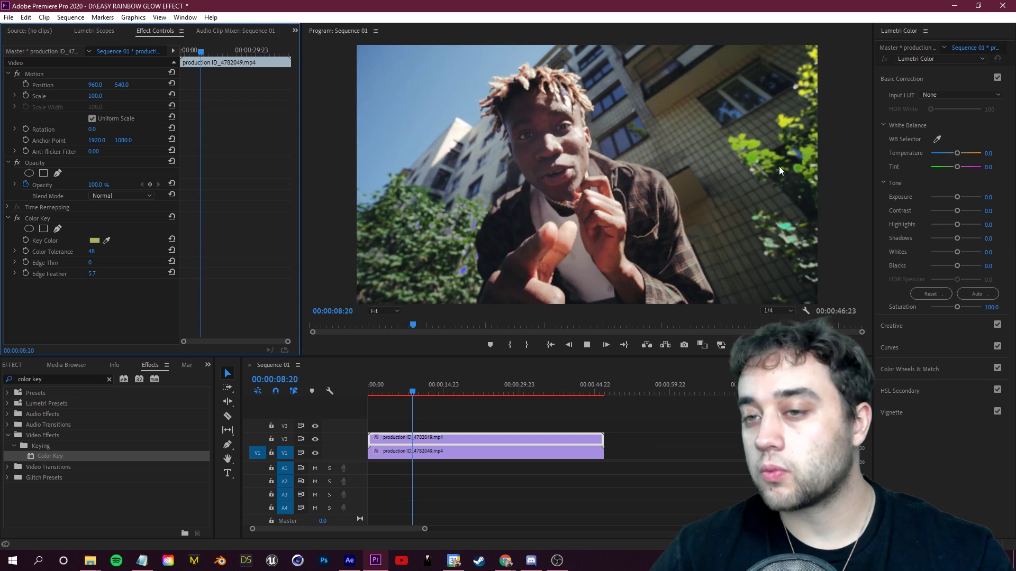
key(space)
drag(92, 252, 105, 252)
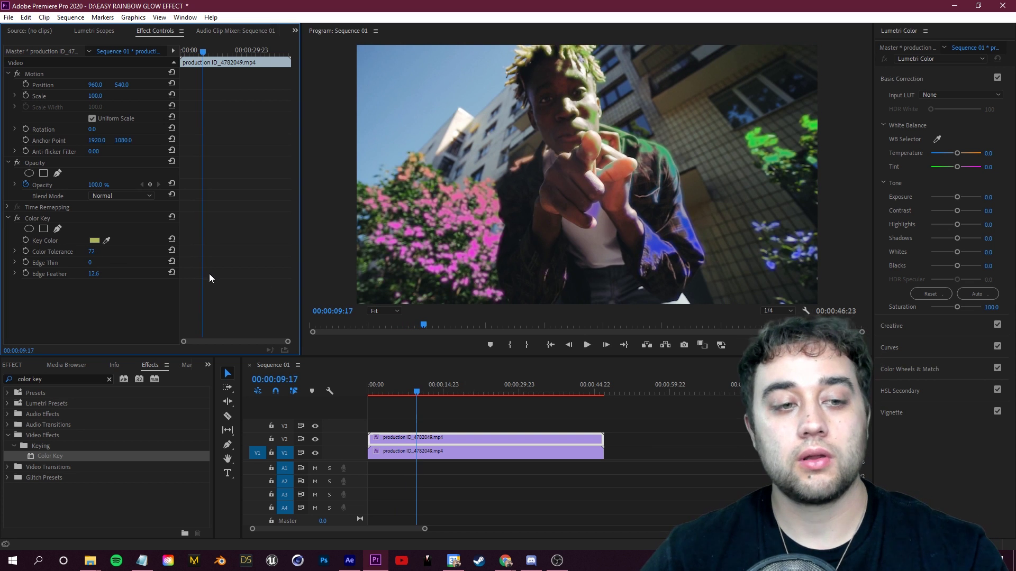
drag(97, 275, 91, 273)
key(space)
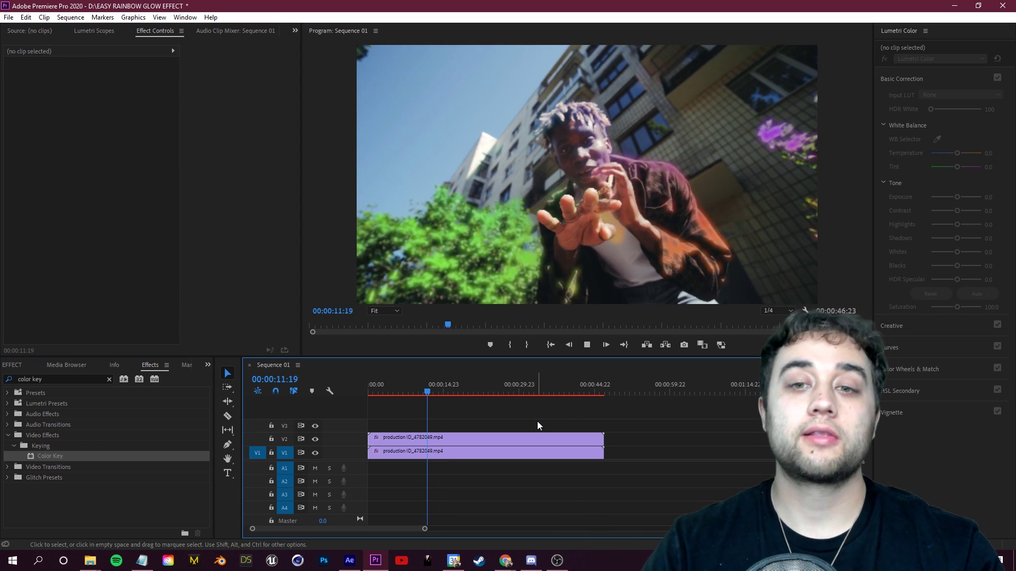
key(space)
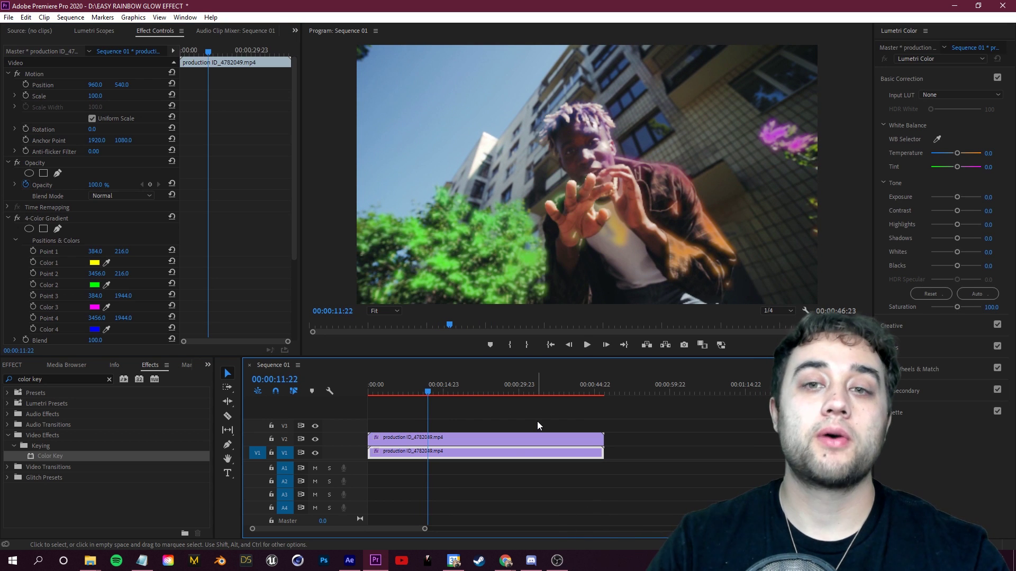
click(537, 421)
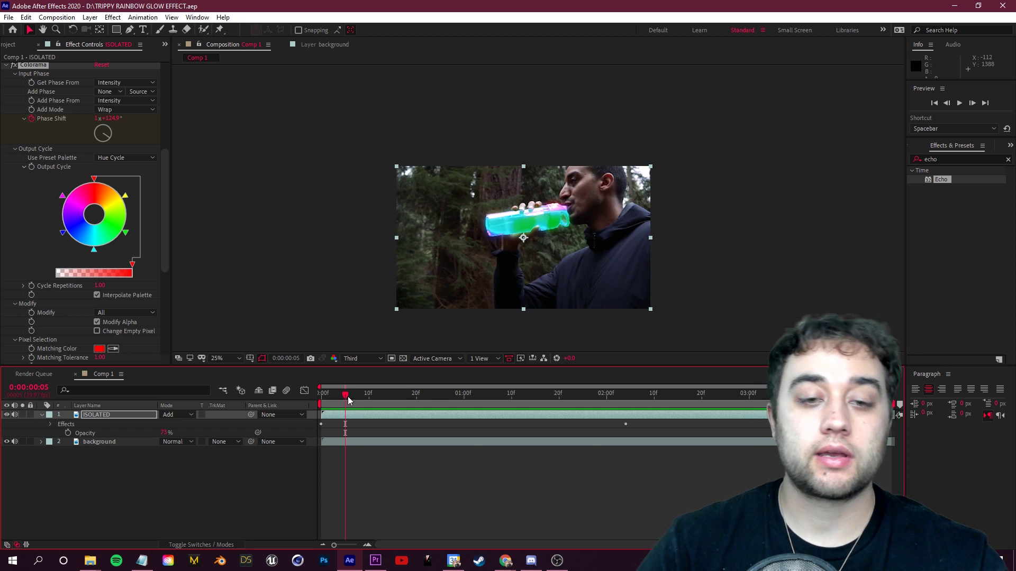
- Duplicate the background layer and key background 2 with Linear Color Key sampling the jacket's navy
mouse_move(348, 401)
mouse_down()
mouse_move(517, 402)
mouse_move(351, 416)
mouse_up()
click(105, 443)
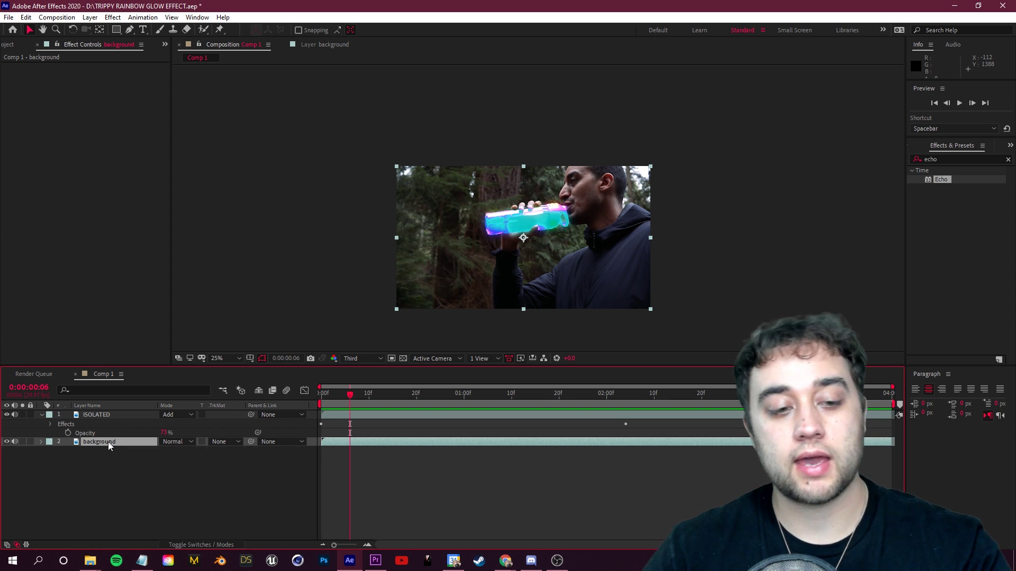
key(ctrl+d)
click(961, 158)
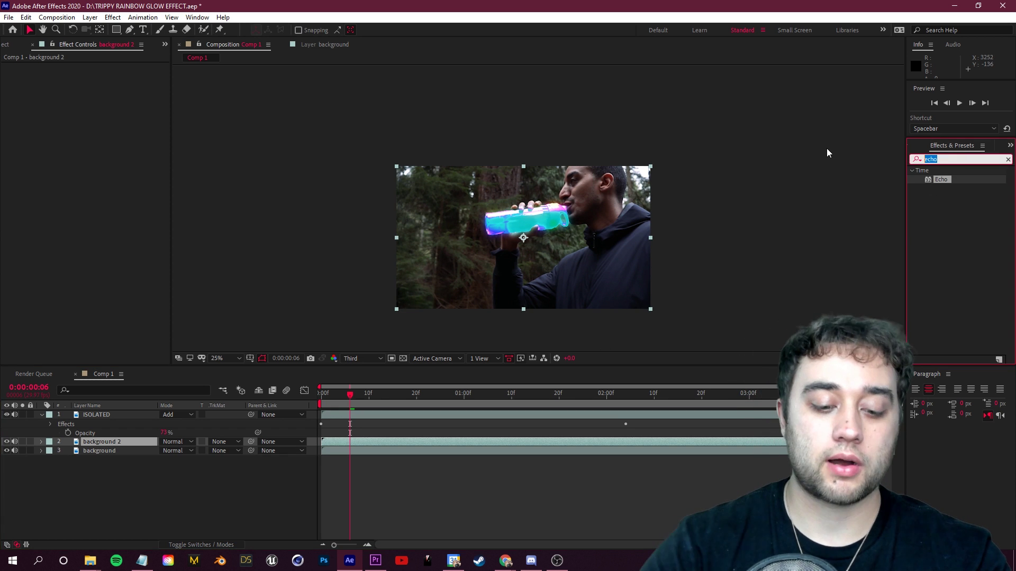
text(linear)
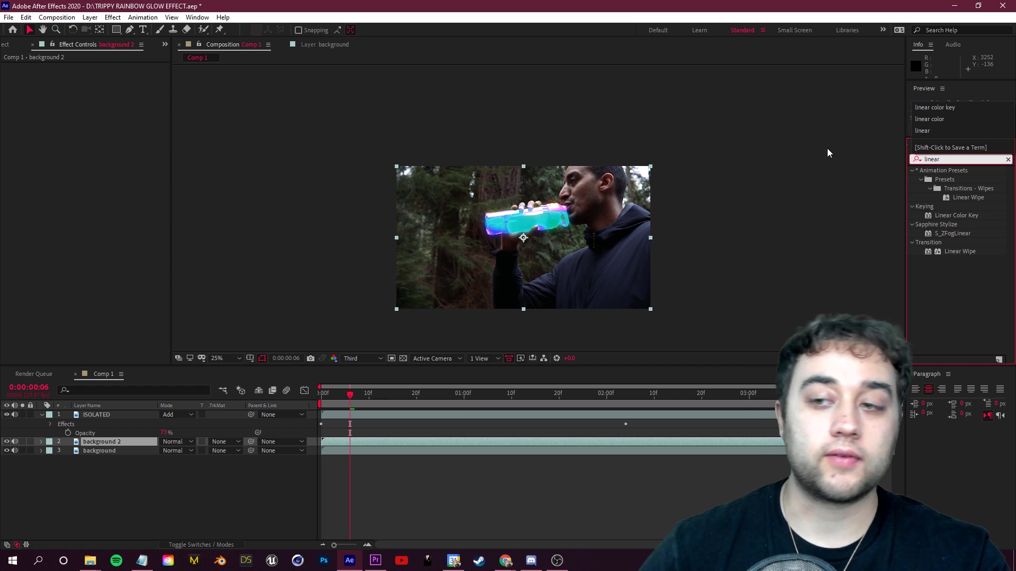
drag(950, 215, 106, 442)
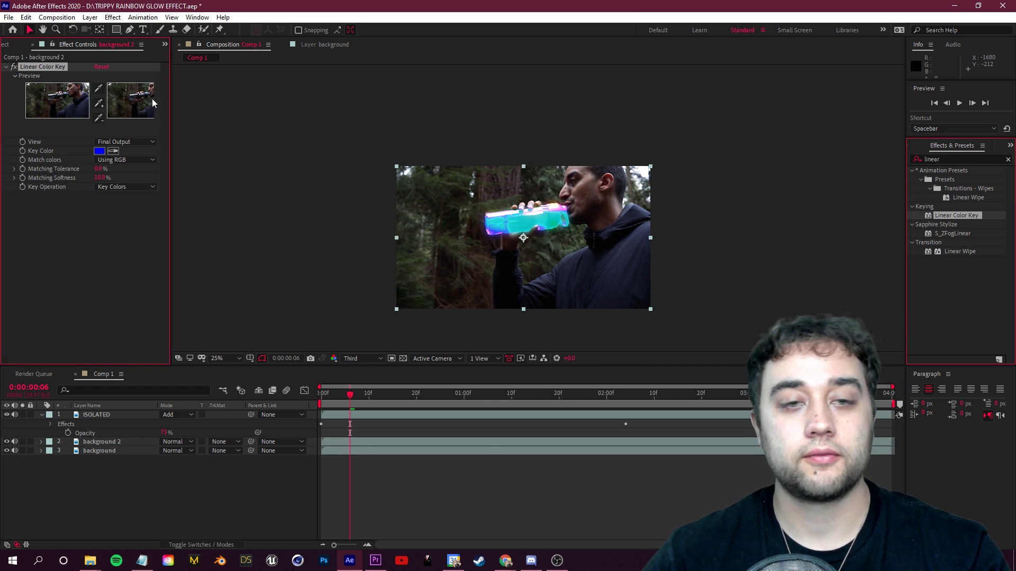
click(618, 267)
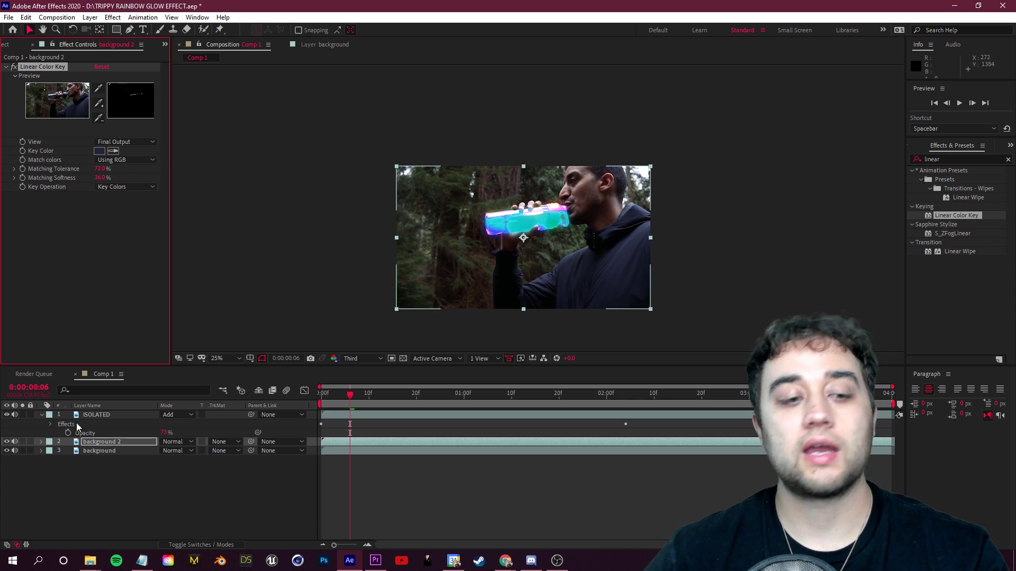
- Apply Colorama to the original background layer
click(99, 451)
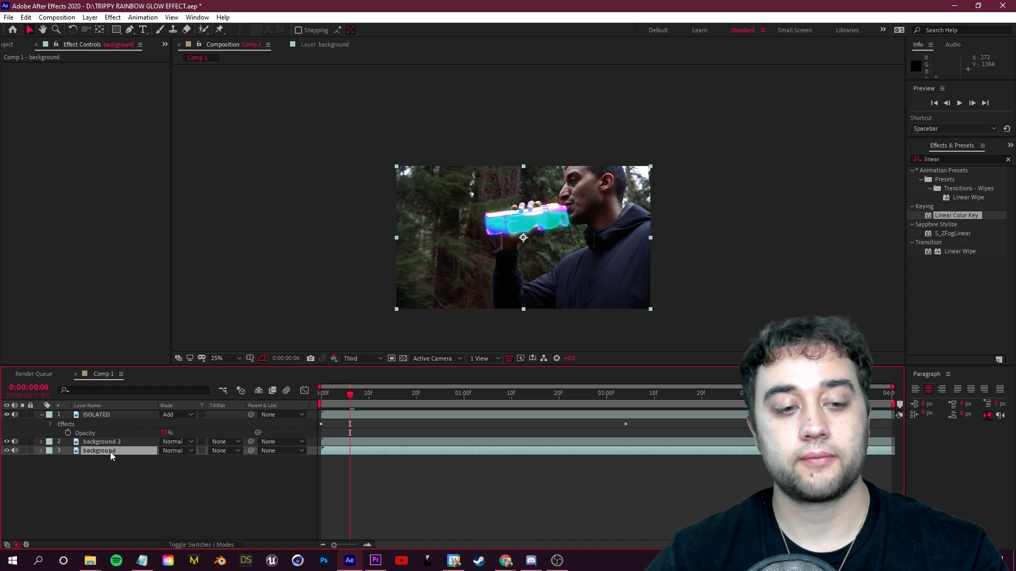
drag(947, 159, 829, 158)
text(color)
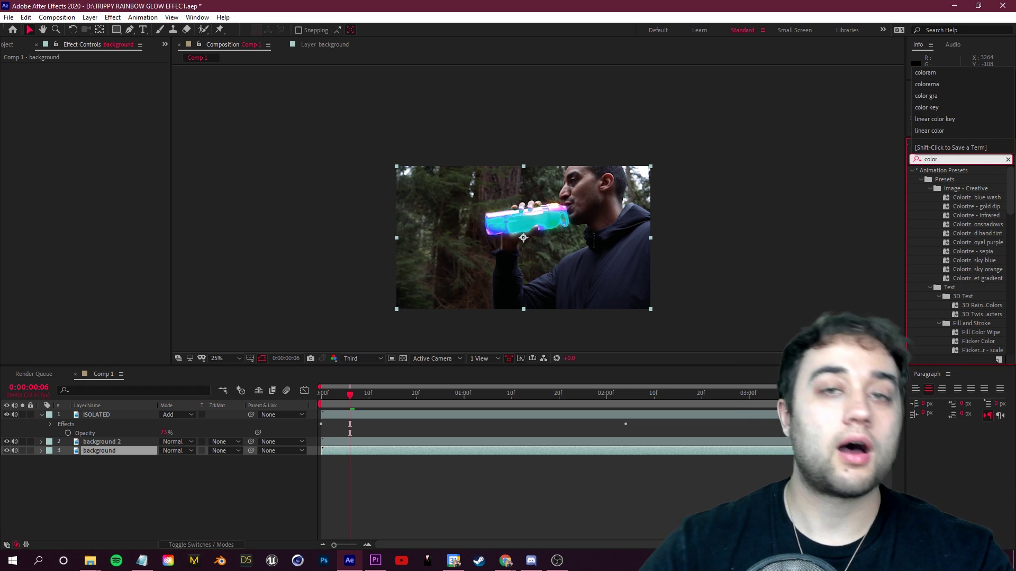
text(ama)
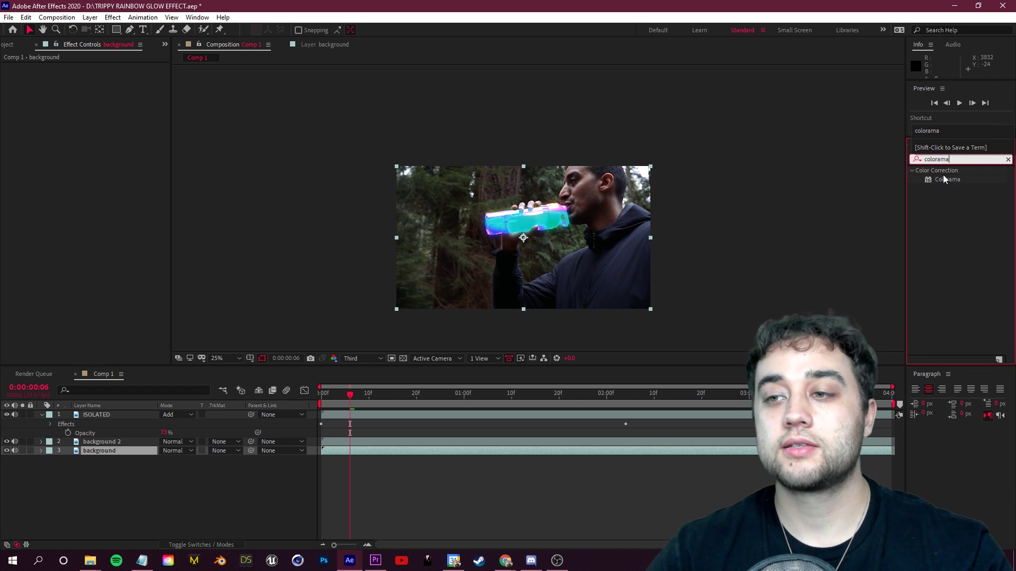
drag(946, 179, 110, 452)
- Set background 2's key Matching Softness to 4.4%, then delete the original background layer
click(107, 443)
drag(33, 194, 30, 196)
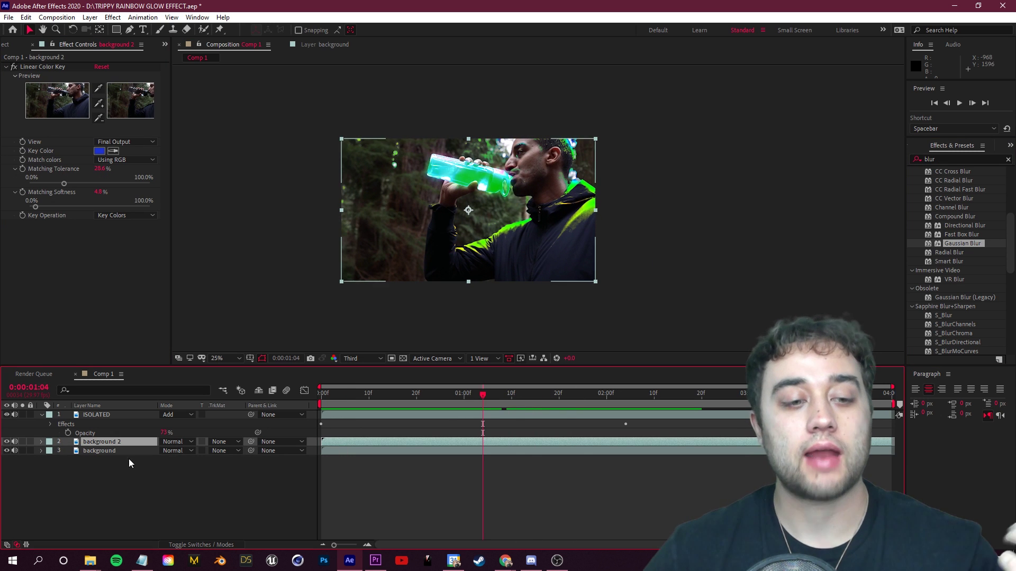
click(116, 451)
key(Delete)
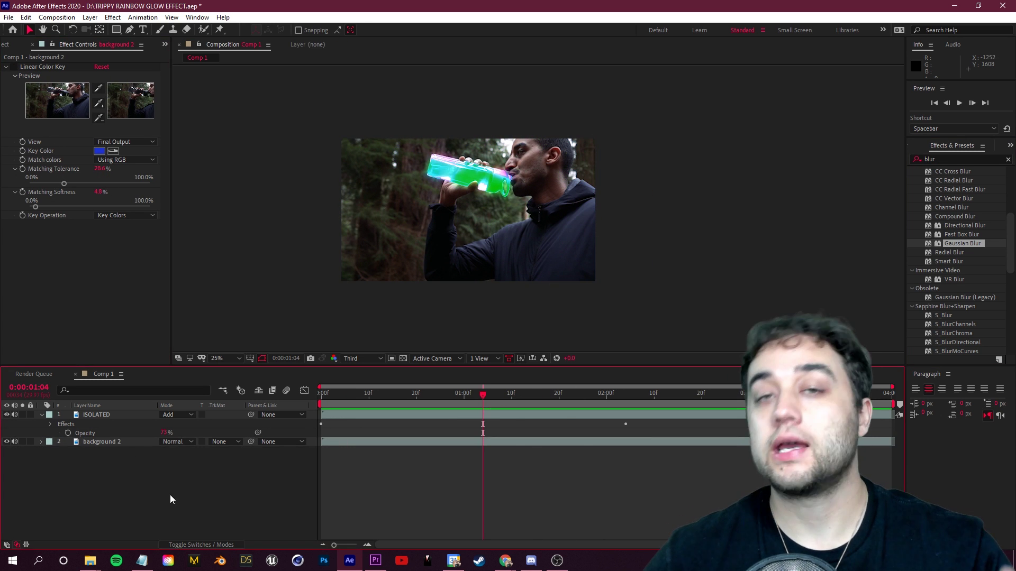